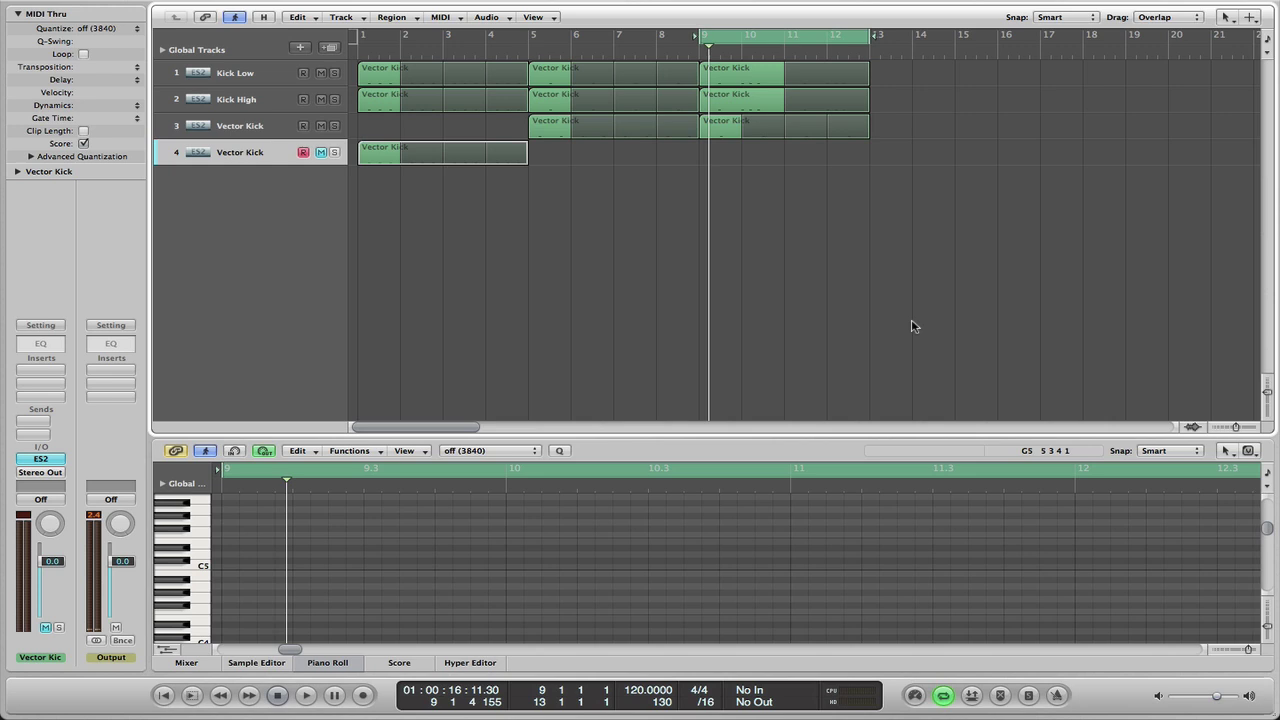
# - Move the four-bar cycle range to bars 1 to 5 and solo the fourth track, Vector Kick
pyautogui.press('space')
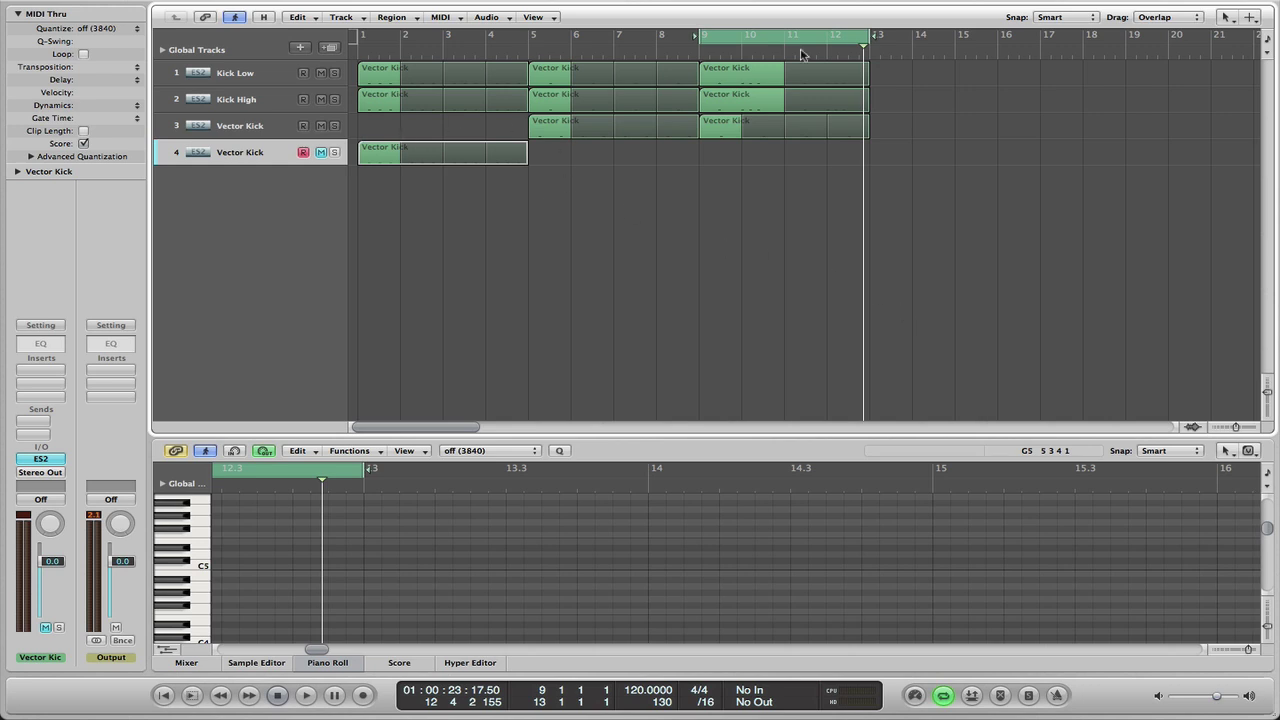
pyautogui.moveTo(818, 40); pyautogui.dragTo(452, 47)
pyautogui.click(334, 152)
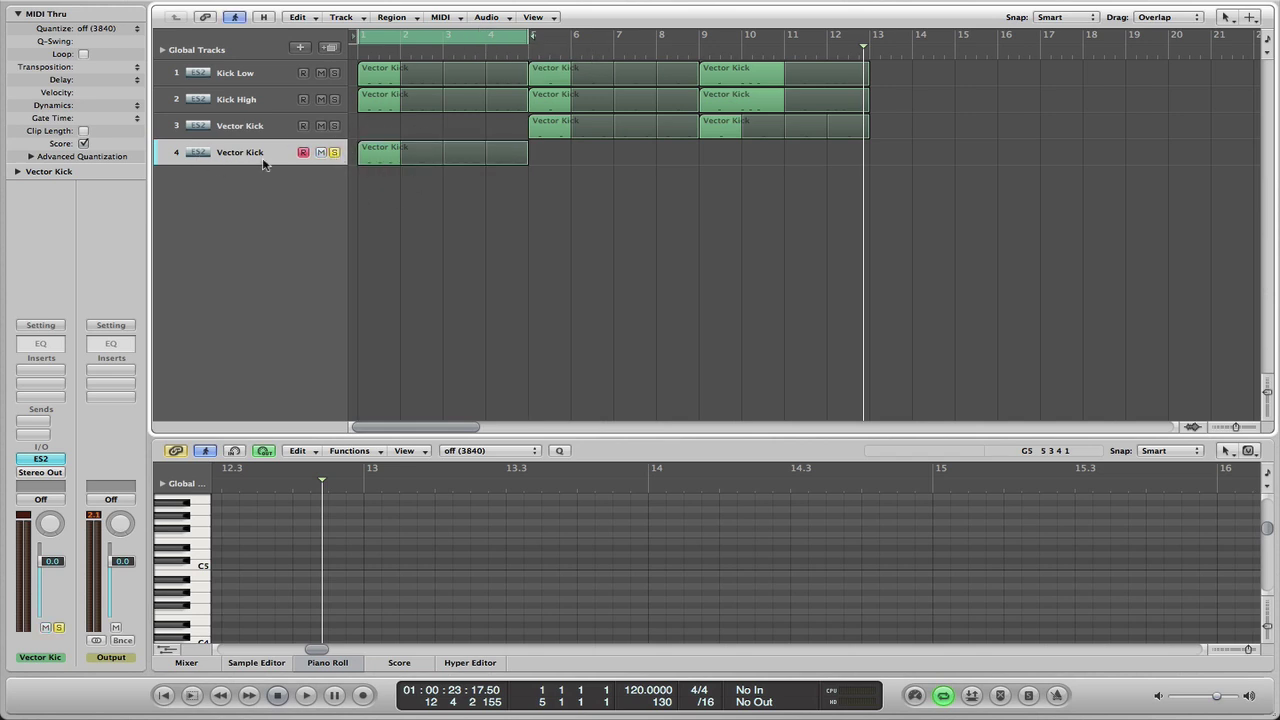
# - Open the ES2 on the soloed track and load the Vector Kick preset from 12 Tutorial Settings
pyautogui.click(40, 460)
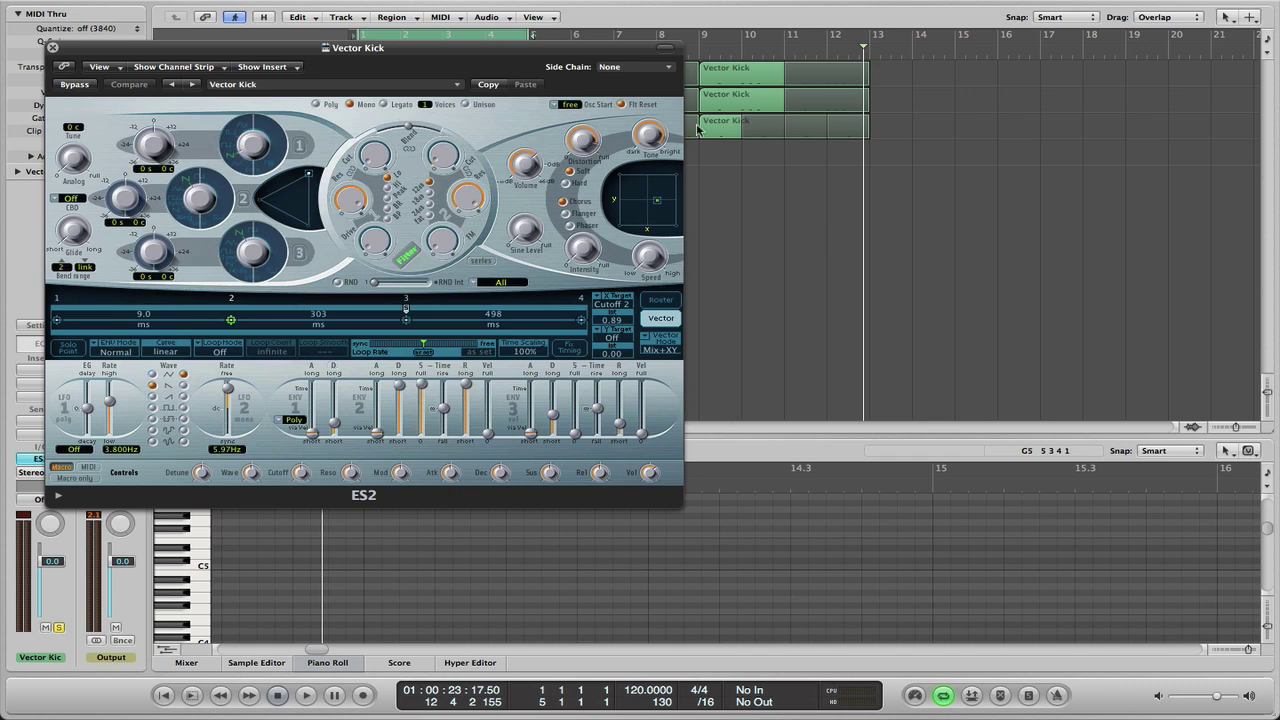
pyautogui.click(456, 84)
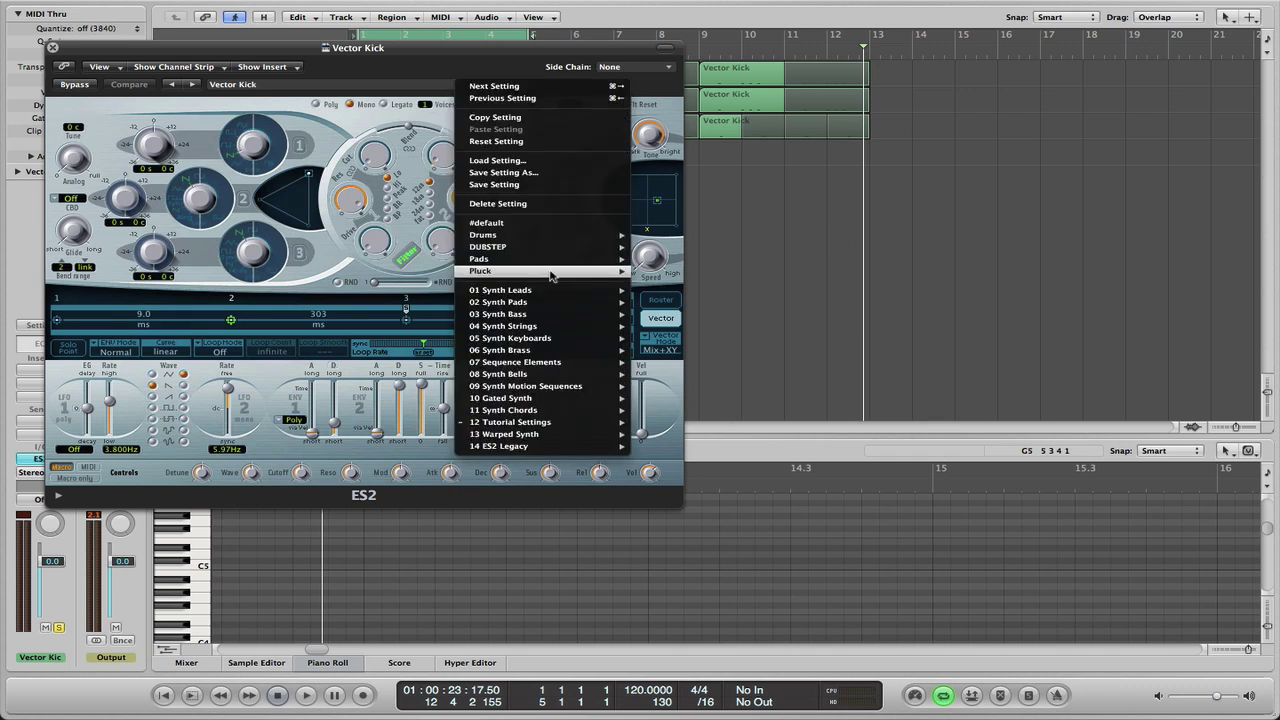
pyautogui.moveTo(565, 424)
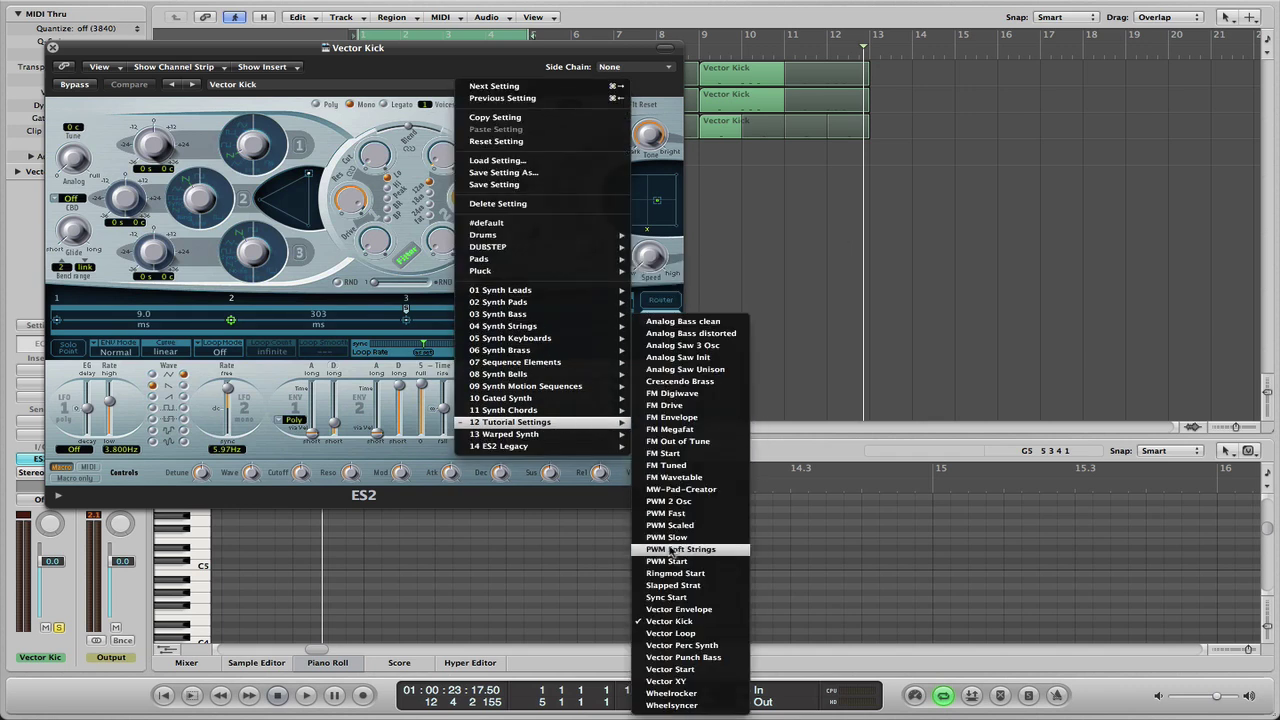
pyautogui.click(706, 622)
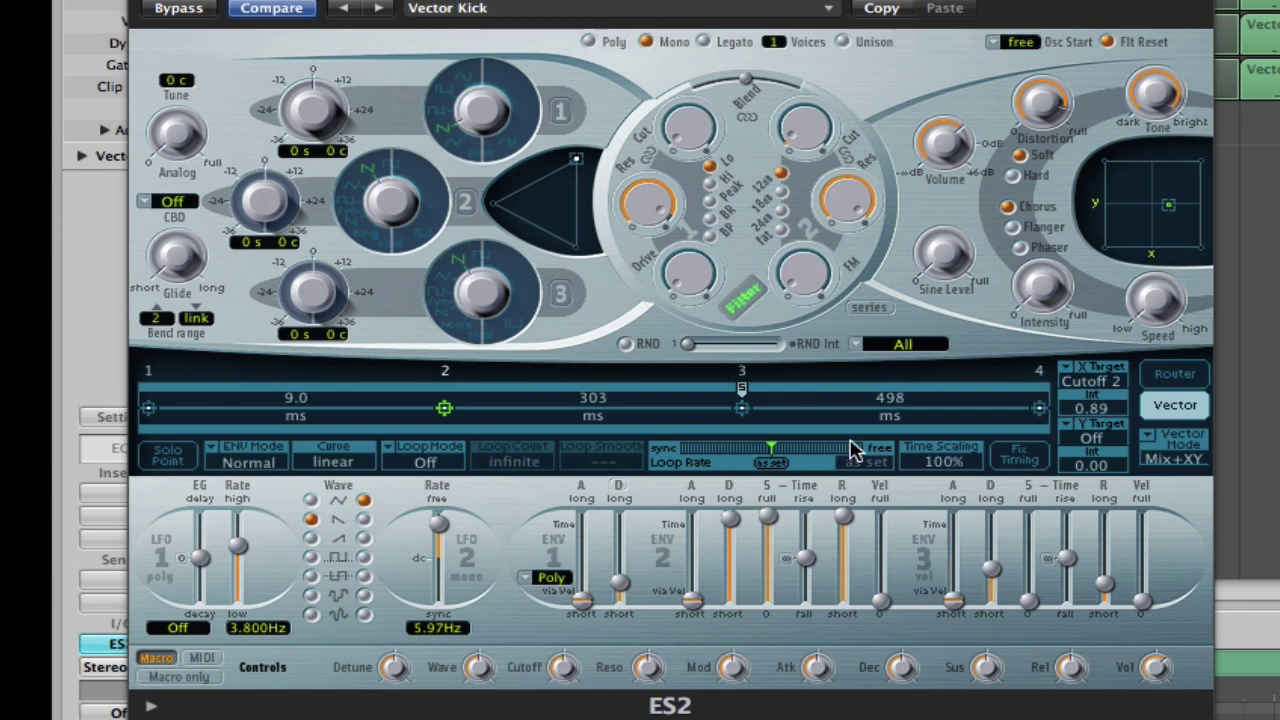
# - Look at the modulation Router, return to the Vector view, and inspect Vector Envelope points 1 to 4 in turn
pyautogui.click(1175, 374)
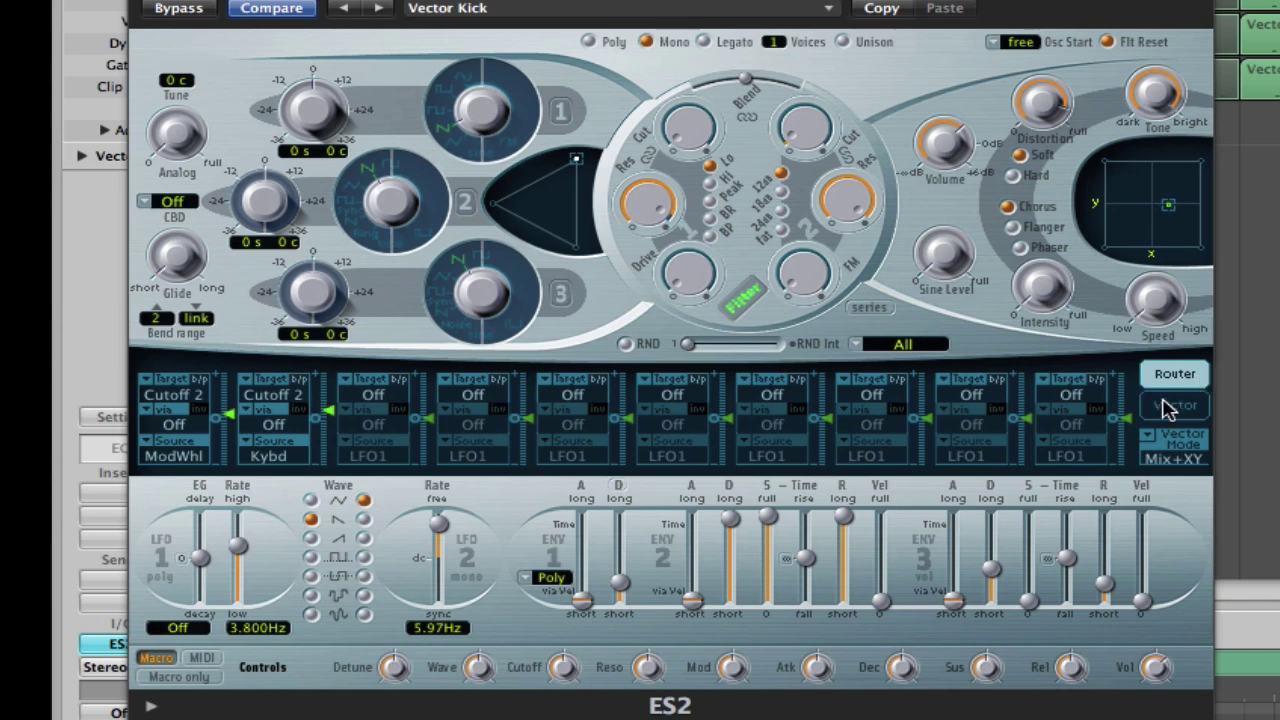
pyautogui.click(1183, 408)
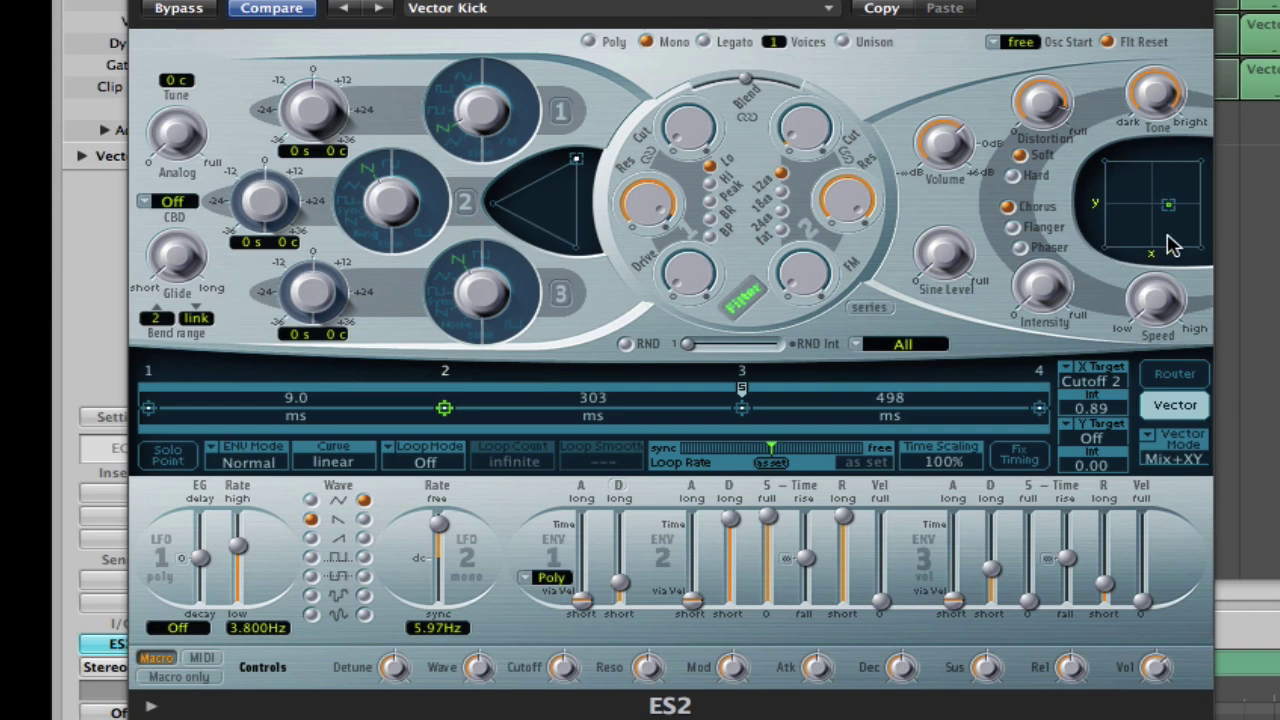
pyautogui.click(147, 410)
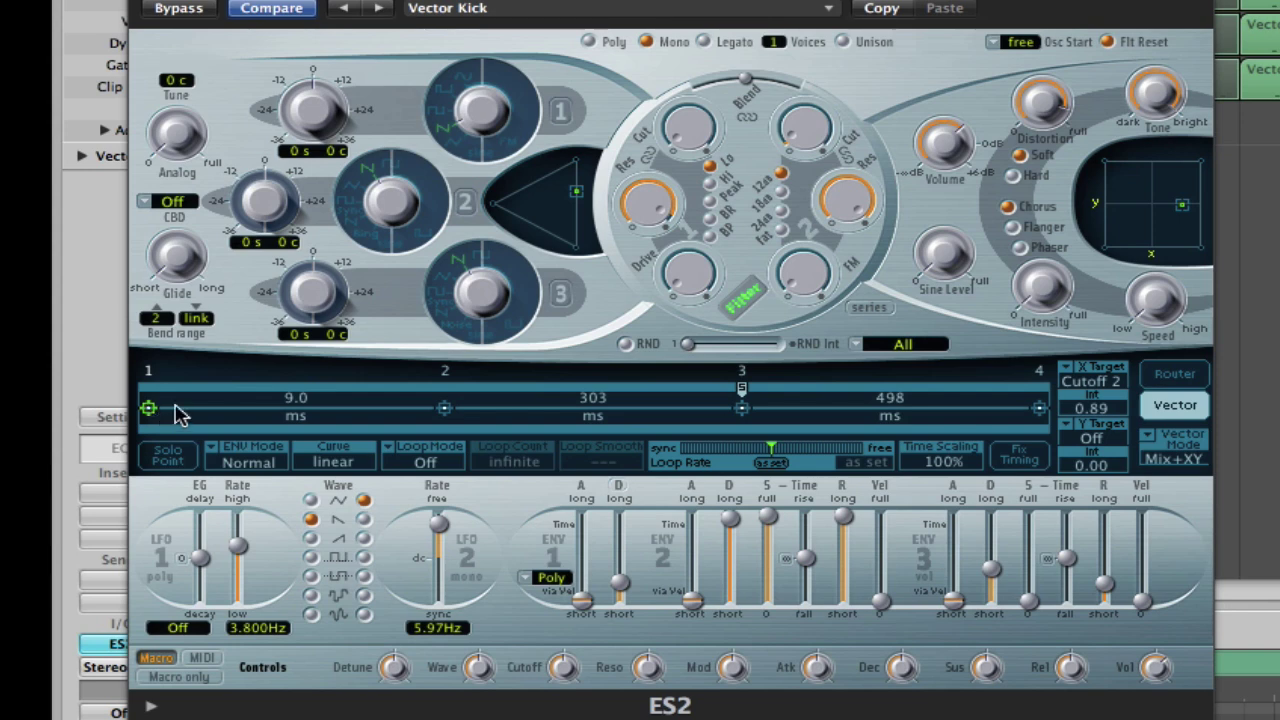
pyautogui.click(444, 410)
pyautogui.click(742, 408)
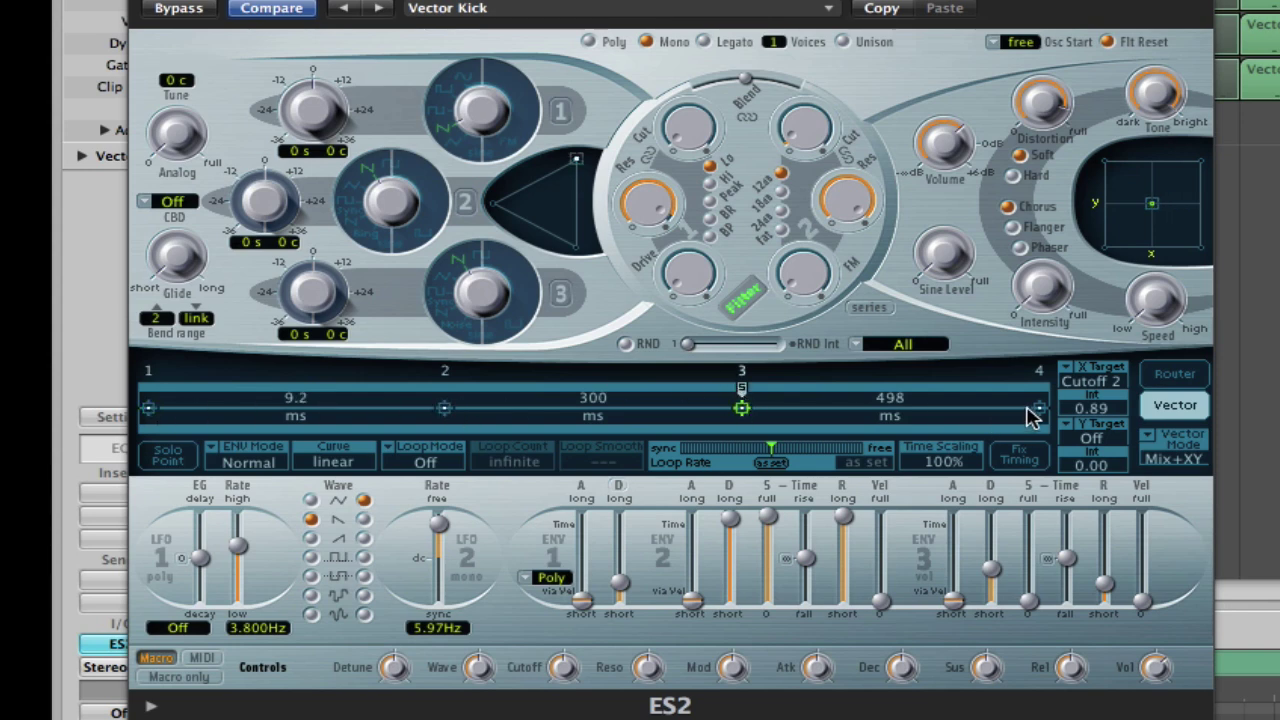
pyautogui.click(1040, 409)
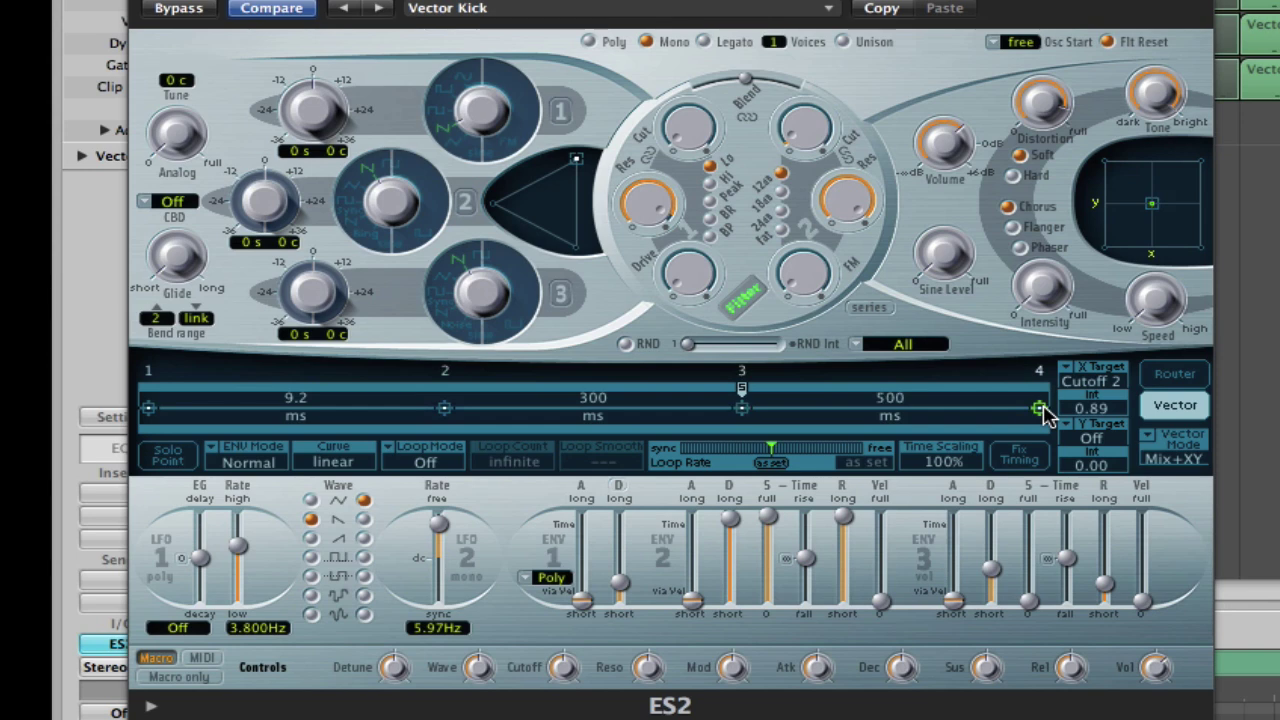
# - Compare the XY pad positions stored at Vector Envelope points 1, 2 and 3
pyautogui.click(148, 412)
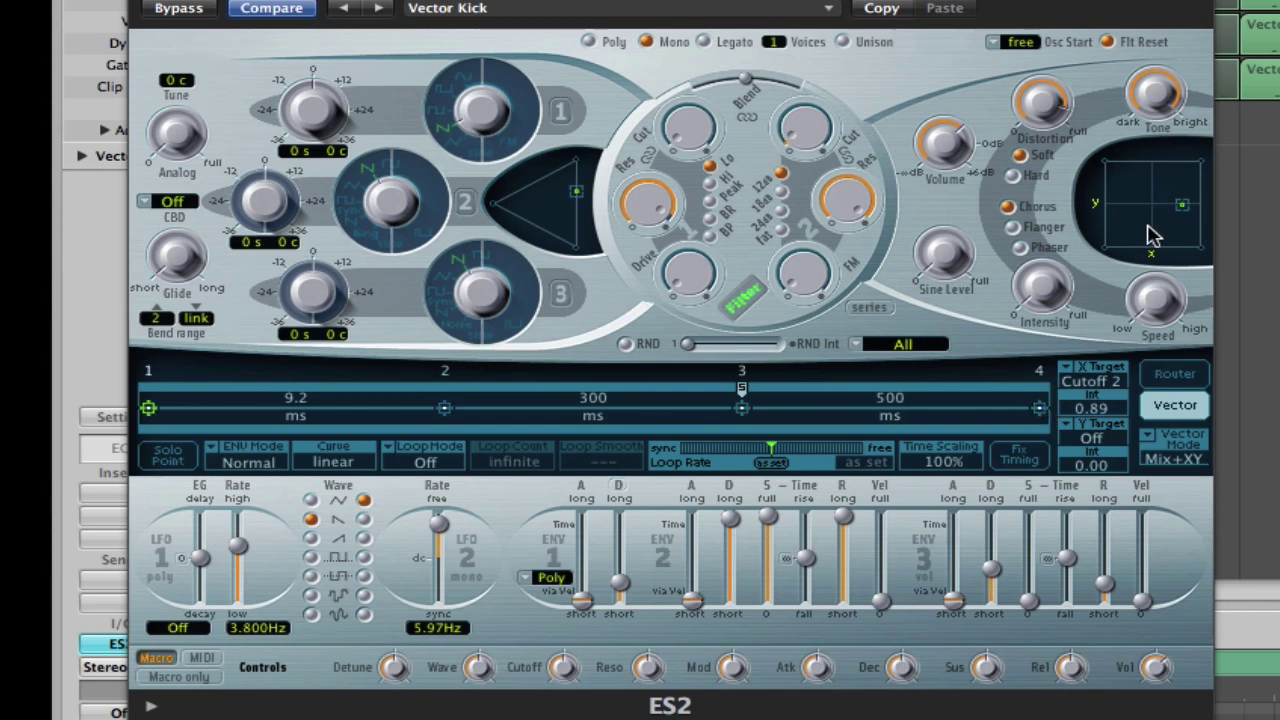
pyautogui.click(444, 409)
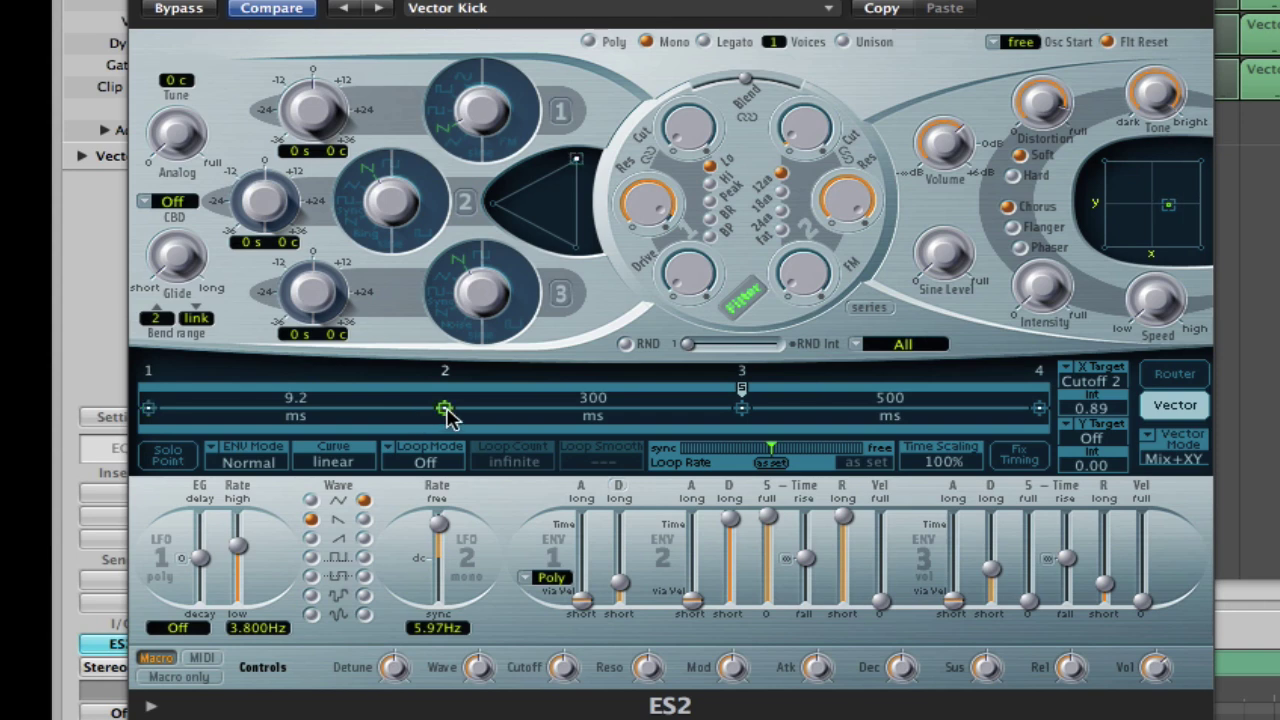
pyautogui.click(742, 409)
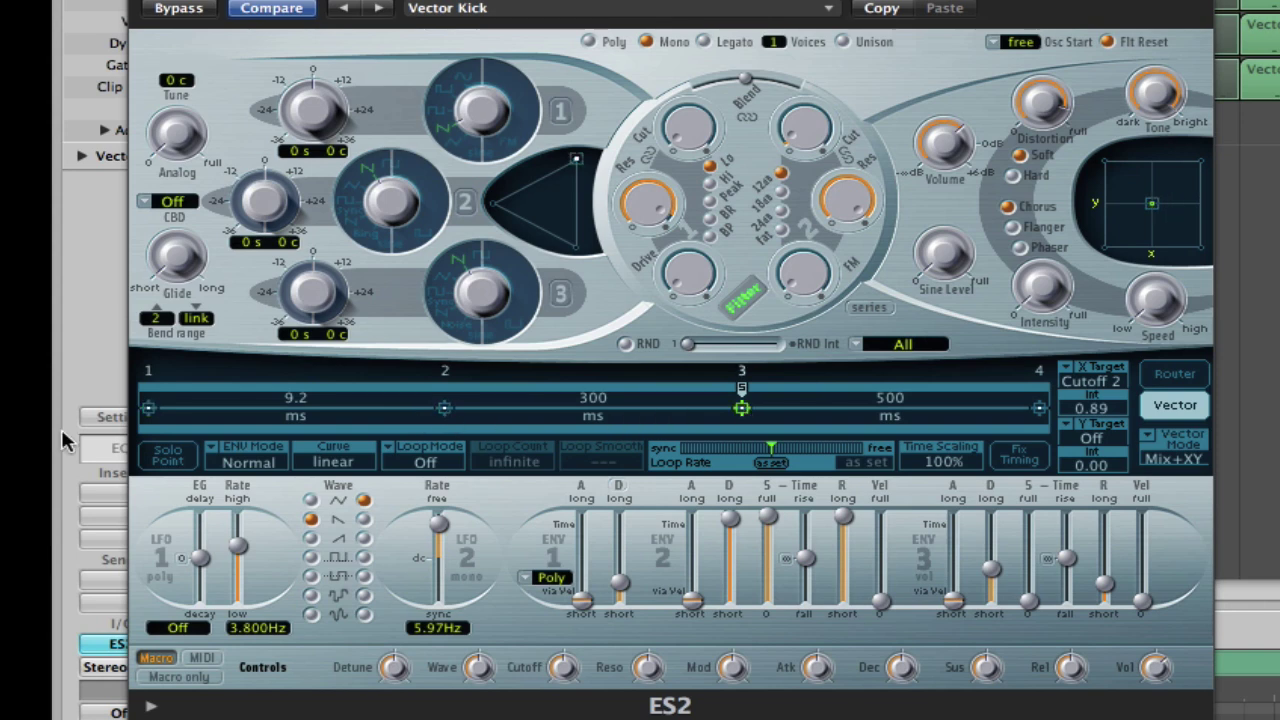
pyautogui.click(148, 410)
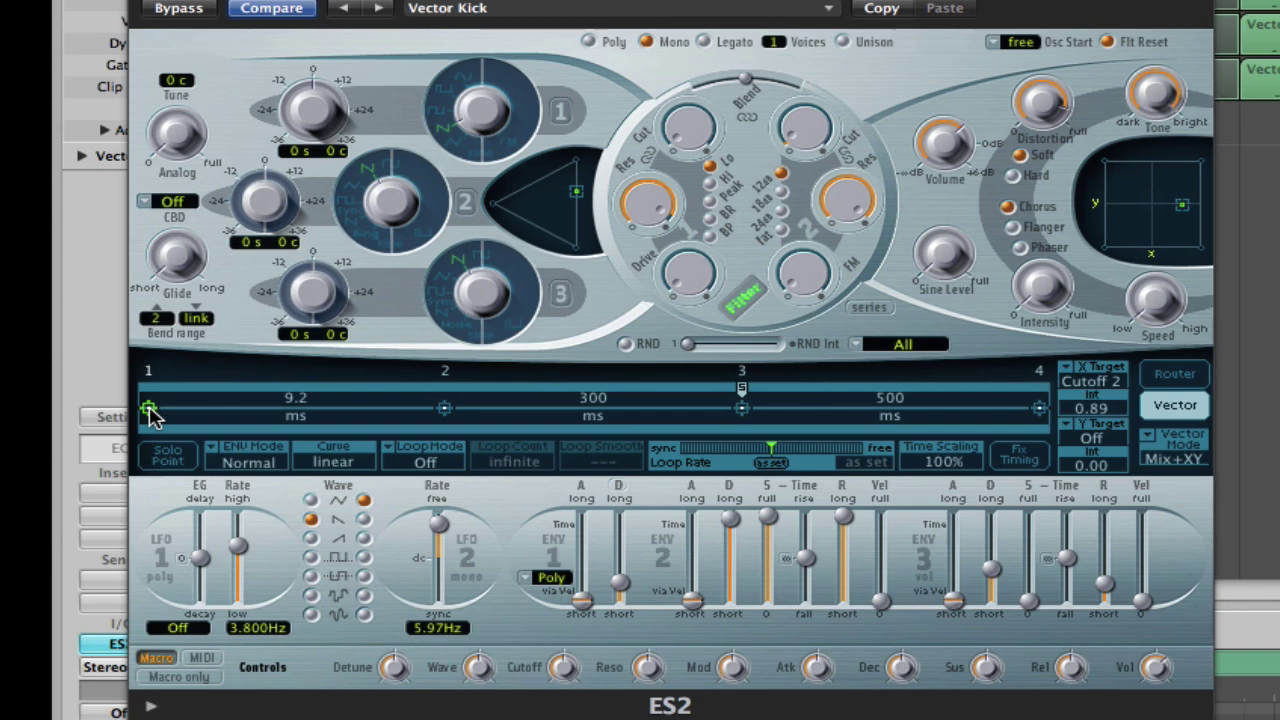
pyautogui.click(445, 410)
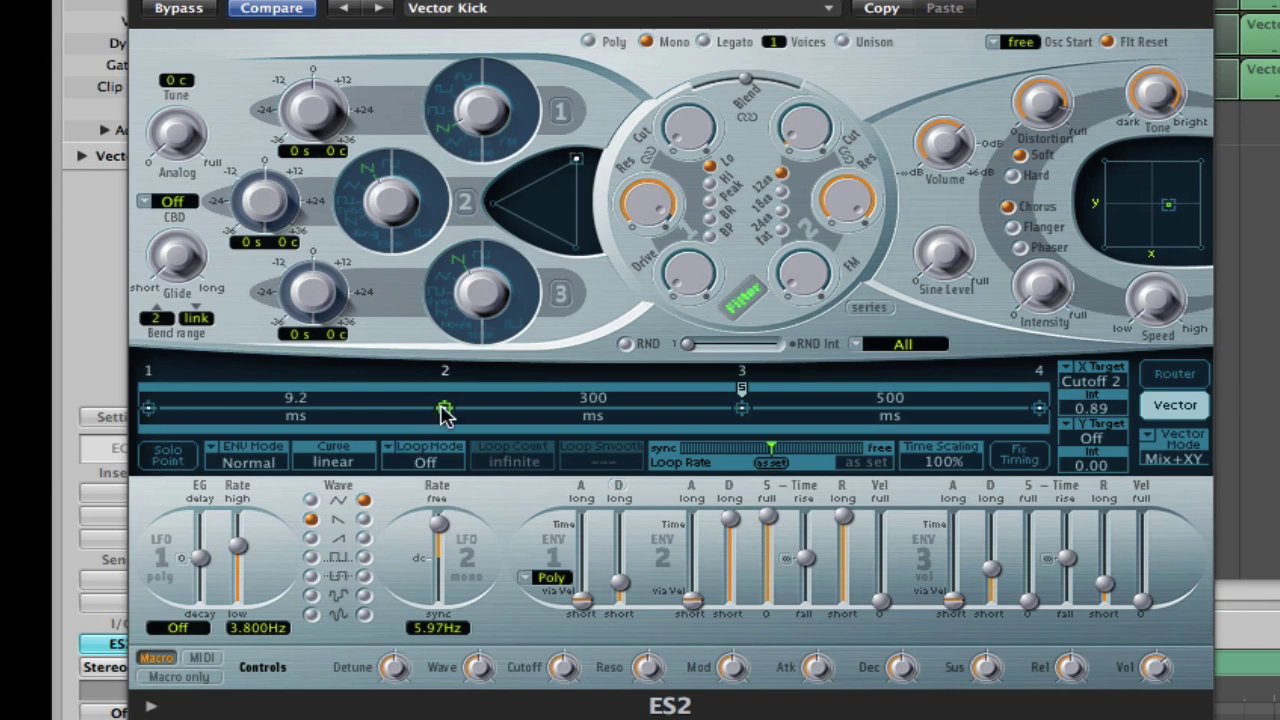
pyautogui.click(743, 408)
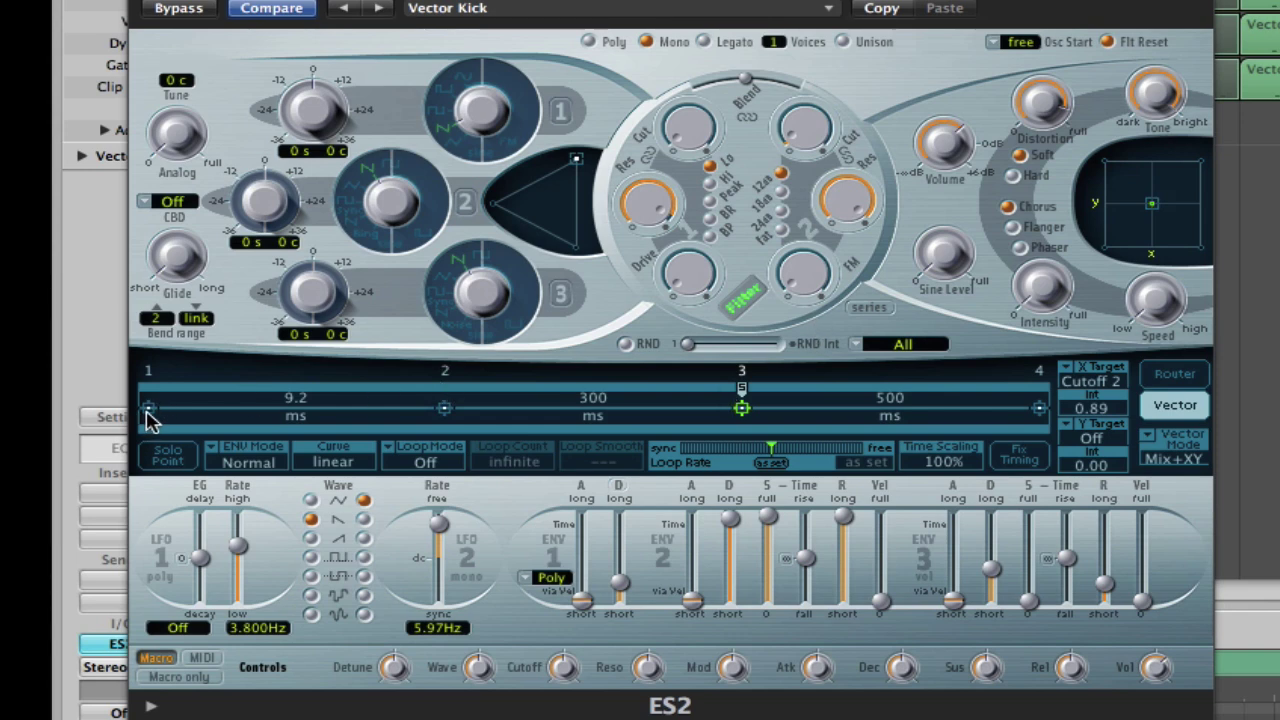
pyautogui.click(148, 410)
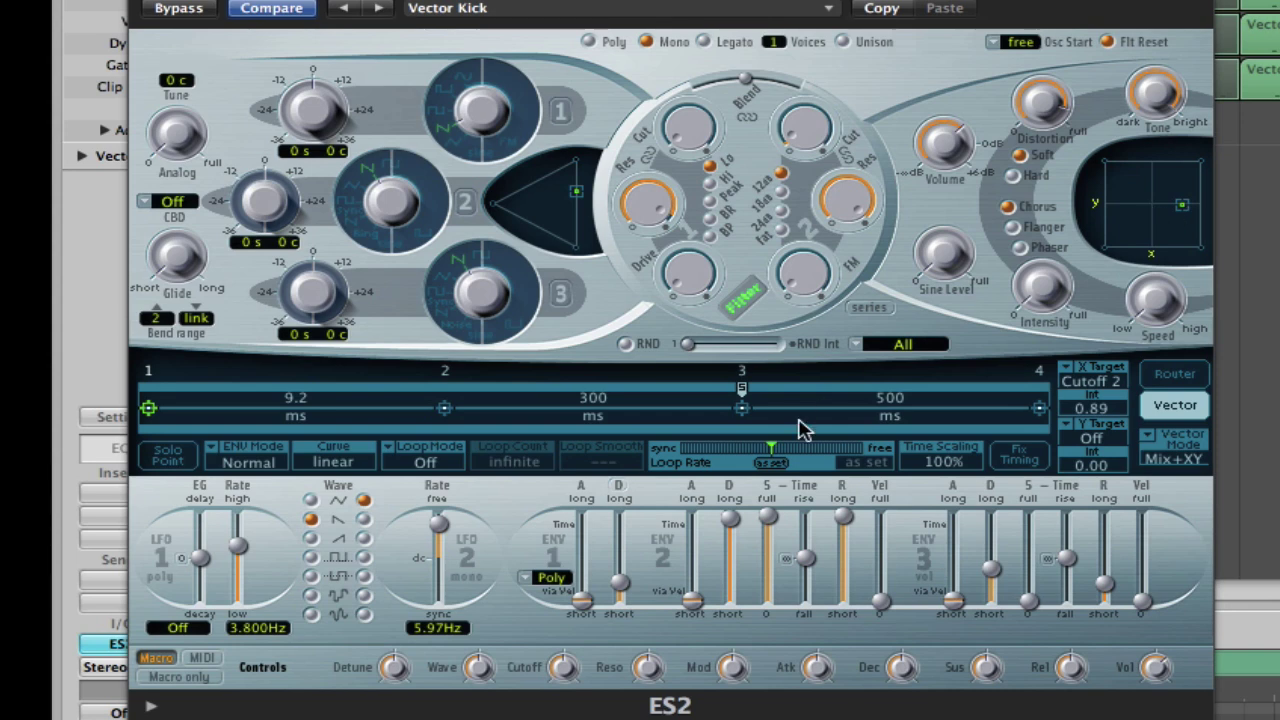
pyautogui.click(741, 408)
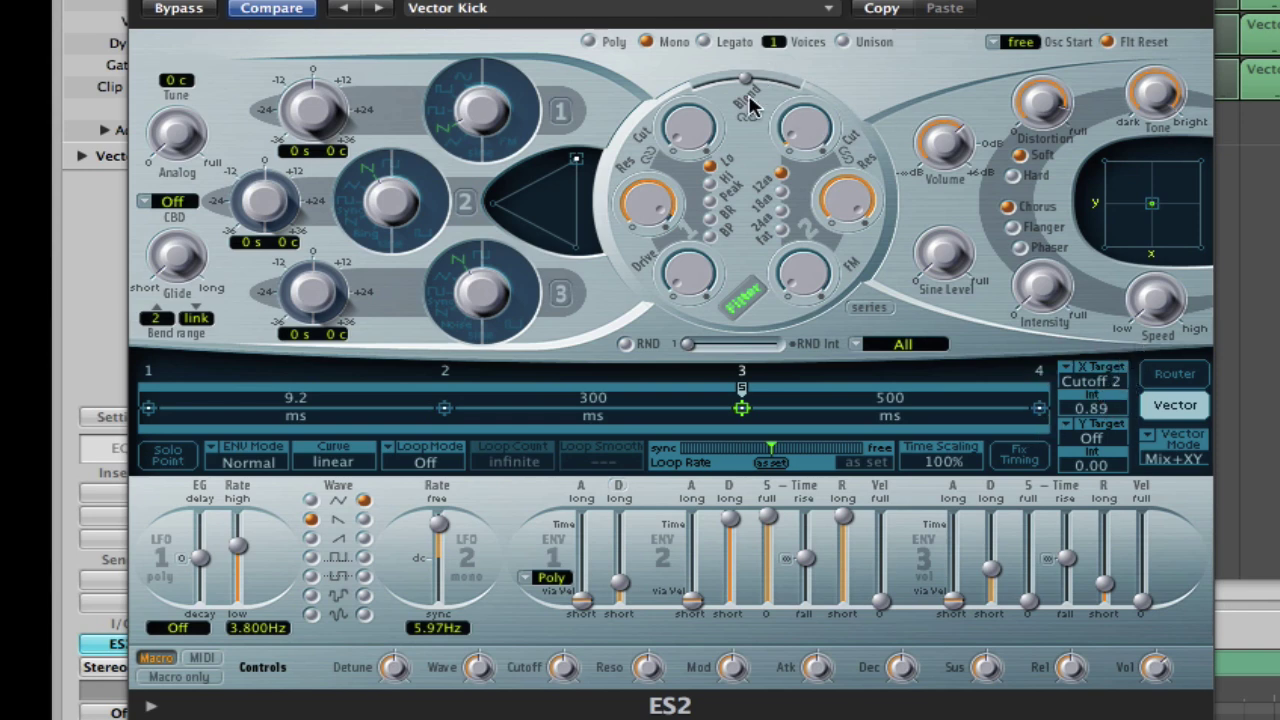
# - Keep Cutoff 2 as the vector X target and reduce its intensity to 0.65
pyautogui.click(1098, 388)
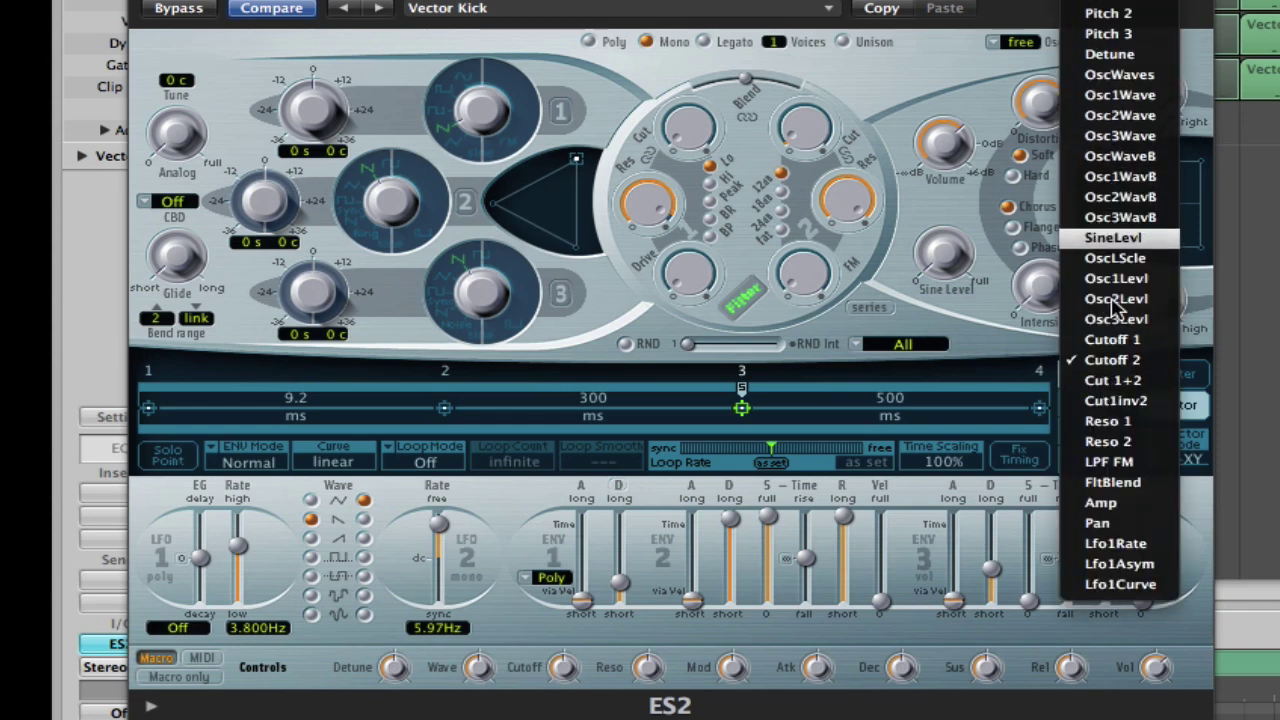
pyautogui.click(1116, 364)
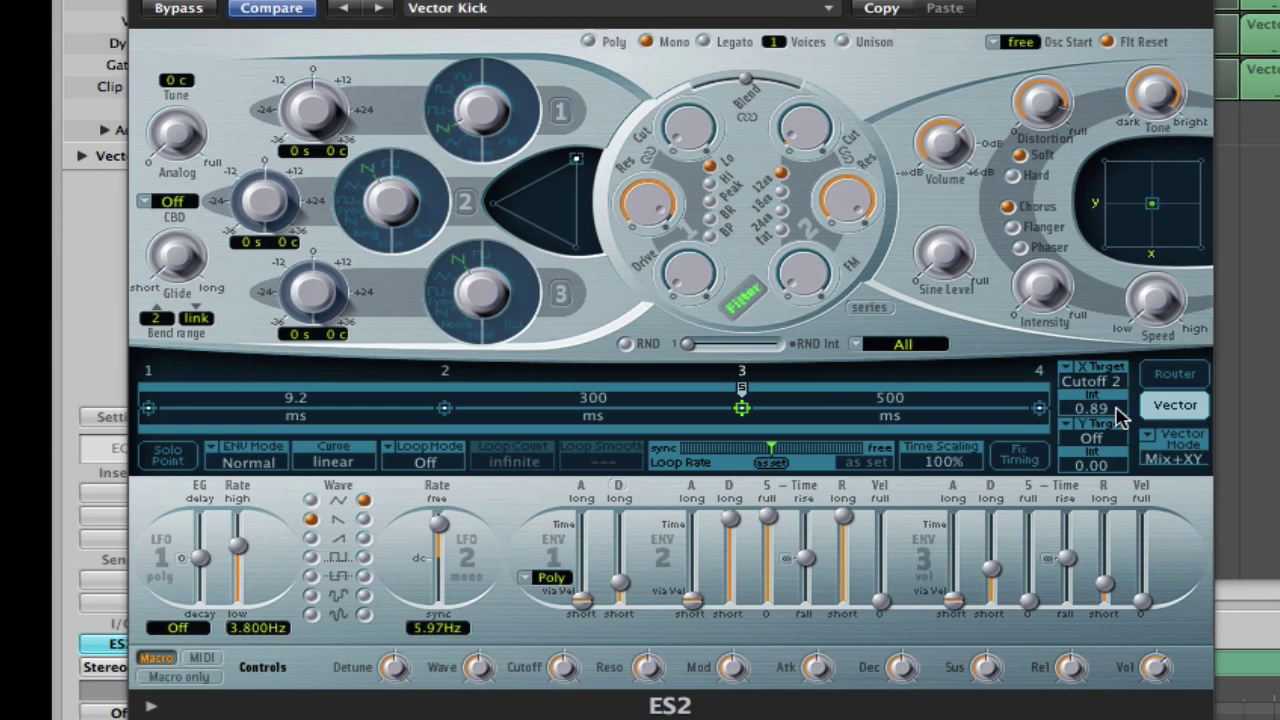
pyautogui.click(148, 408)
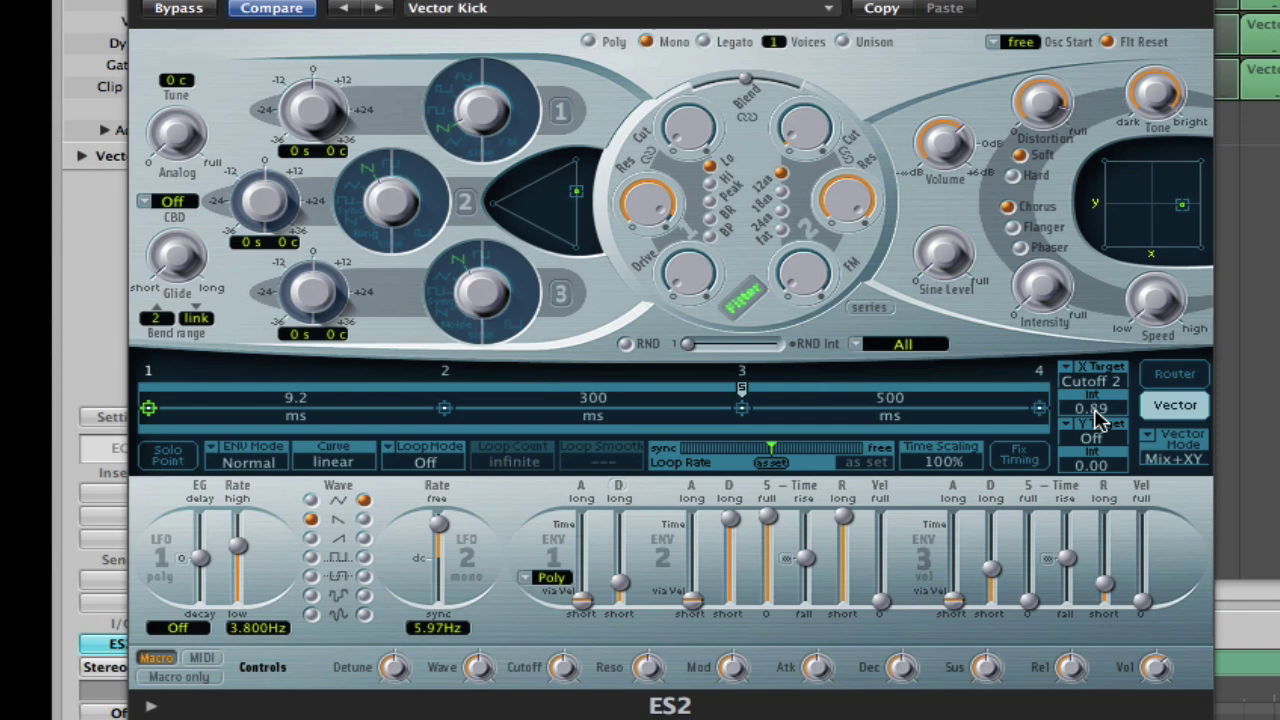
pyautogui.moveTo(1097, 412); pyautogui.dragTo(1086, 524)
# - Review envelope points 2, 3 and 1 again on the XY pad, finishing with point 2 selected
pyautogui.click(445, 410)
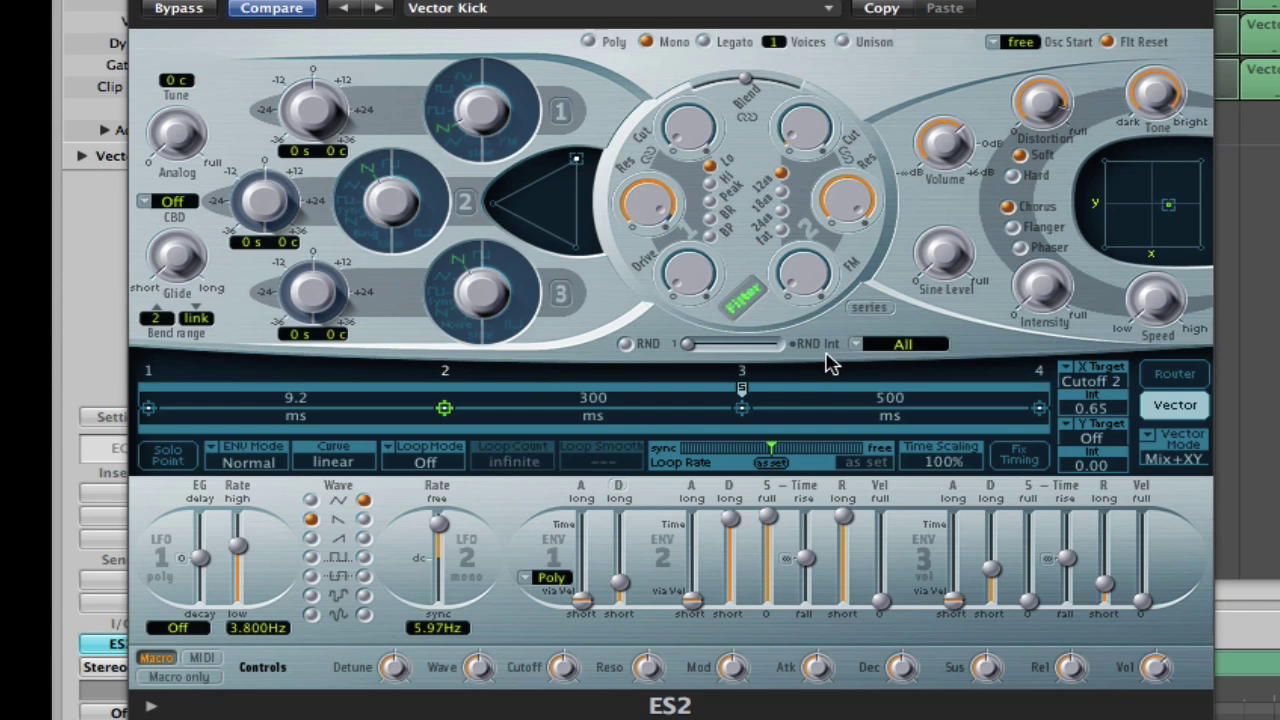
pyautogui.click(741, 409)
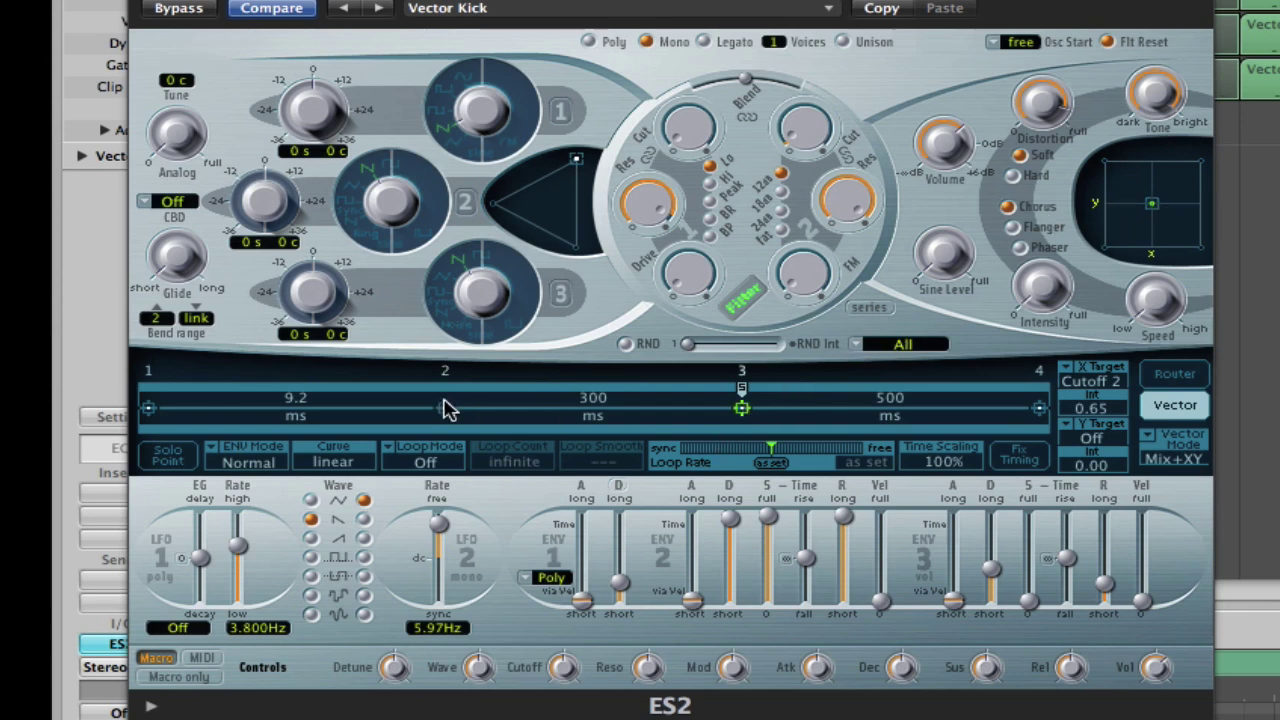
pyautogui.click(148, 409)
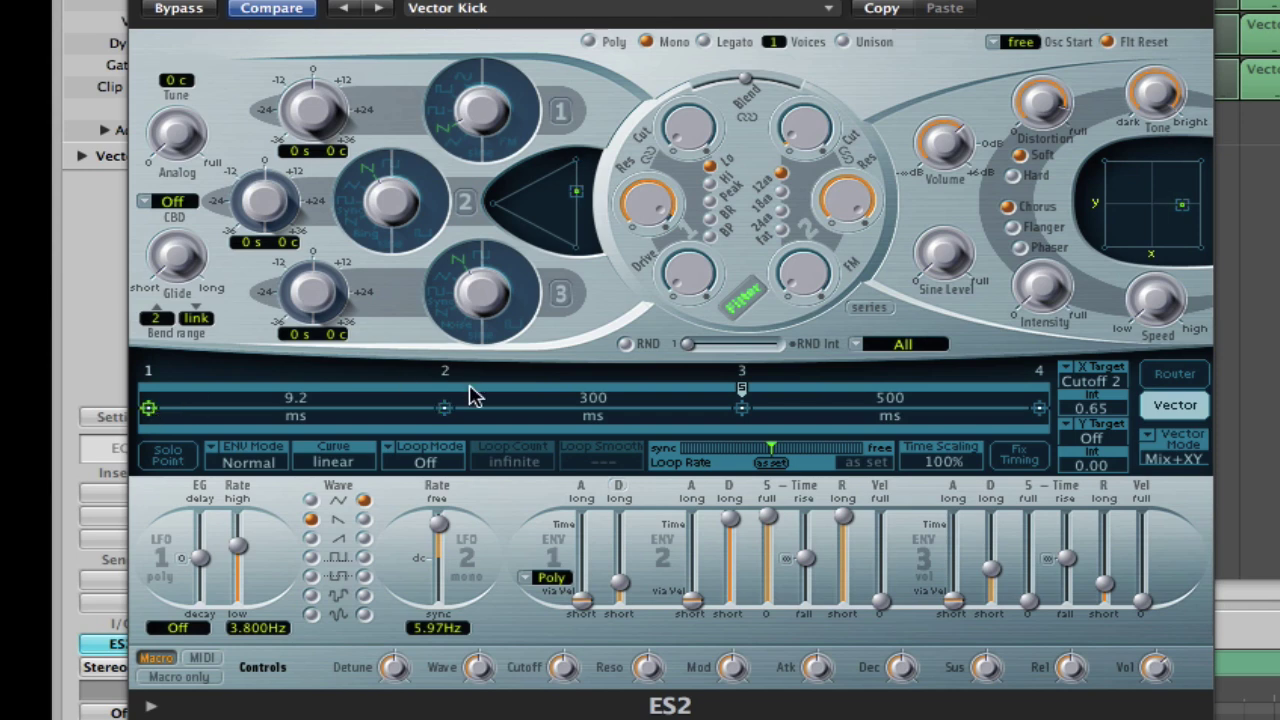
pyautogui.click(444, 409)
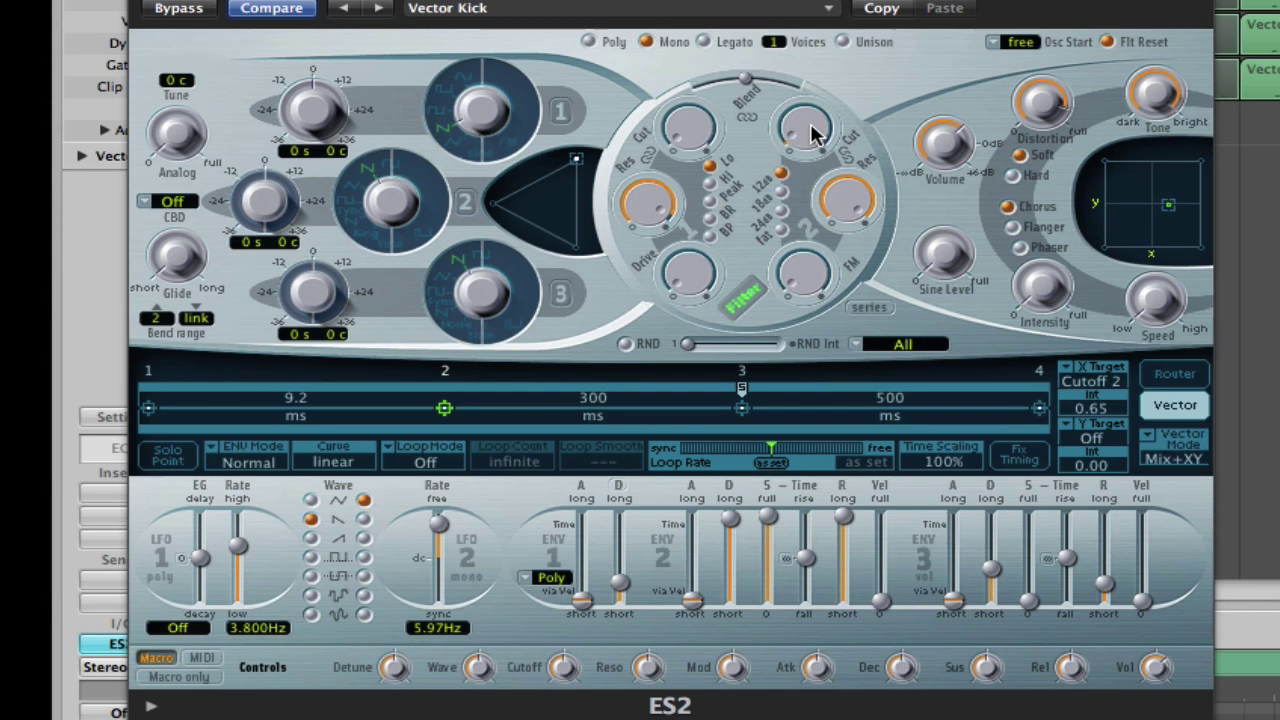
pyautogui.moveTo(812, 135)
# - Add a Channel EQ to the Vector Kick channel, move its window below the ES2 filters, and turn on the Analyzer
pyautogui.doubleClick(108, 452)
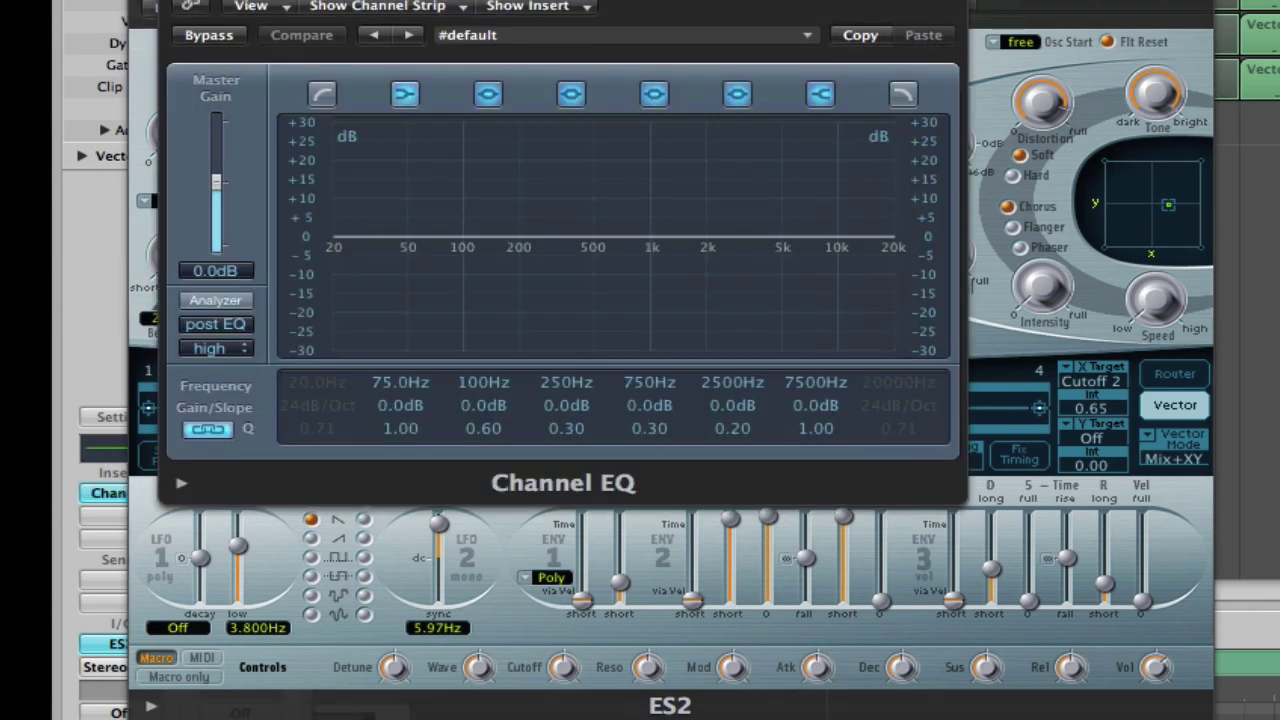
pyautogui.moveTo(720, 10); pyautogui.dragTo(878, 388)
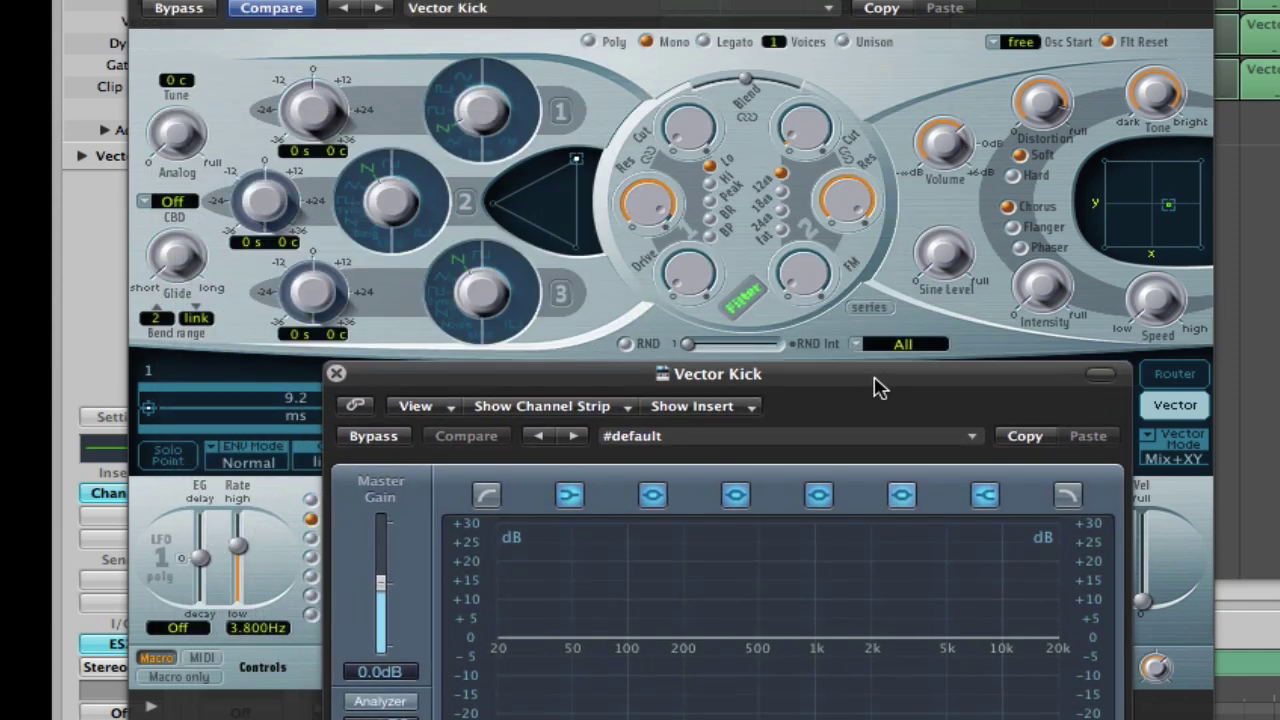
pyautogui.click(380, 701)
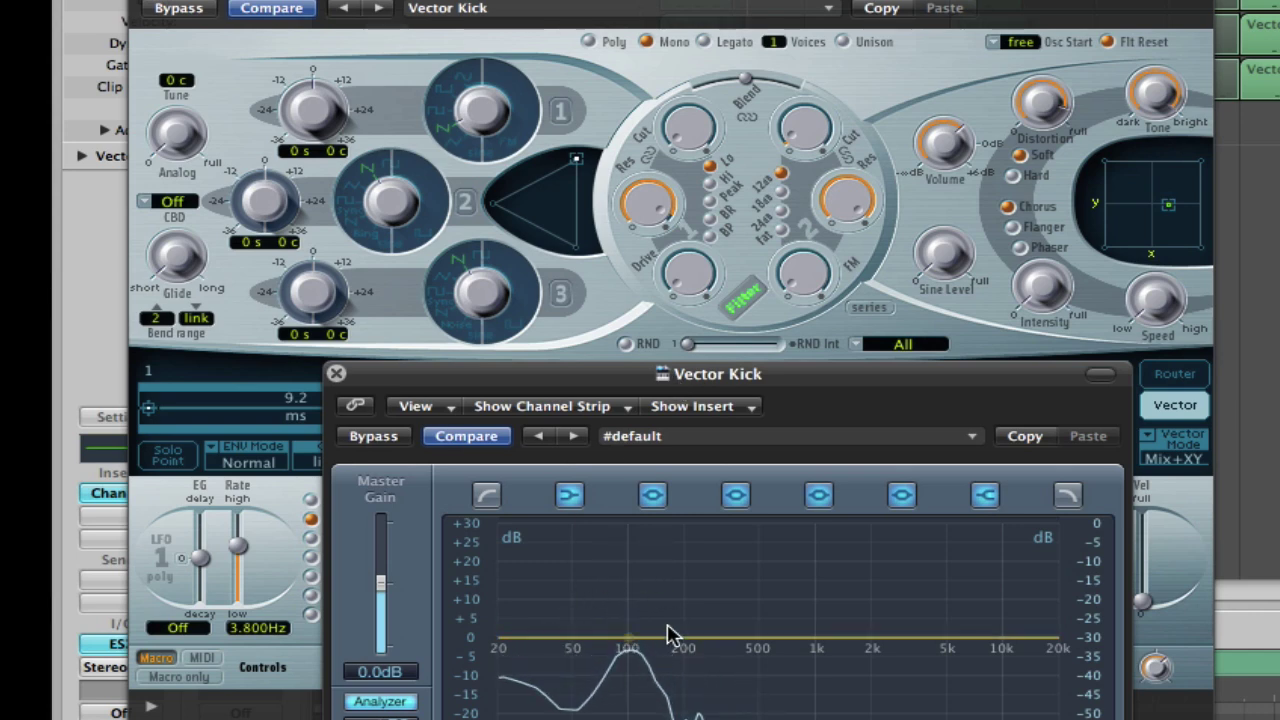
# - Raise filter 2's cutoff slightly and return it to minimum while checking the EQ spectrum, closing the EQ window when finished
pyautogui.moveTo(806, 135); pyautogui.dragTo(797, 90)
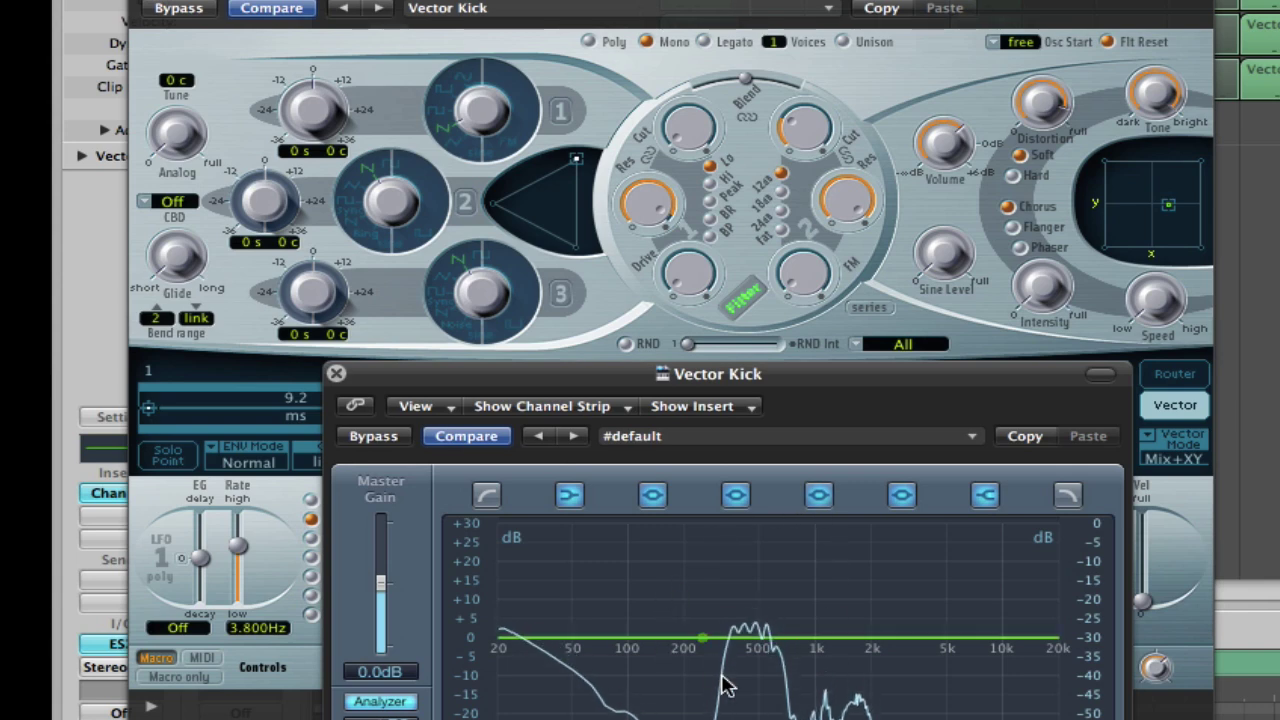
pyautogui.moveTo(805, 128); pyautogui.dragTo(805, 178)
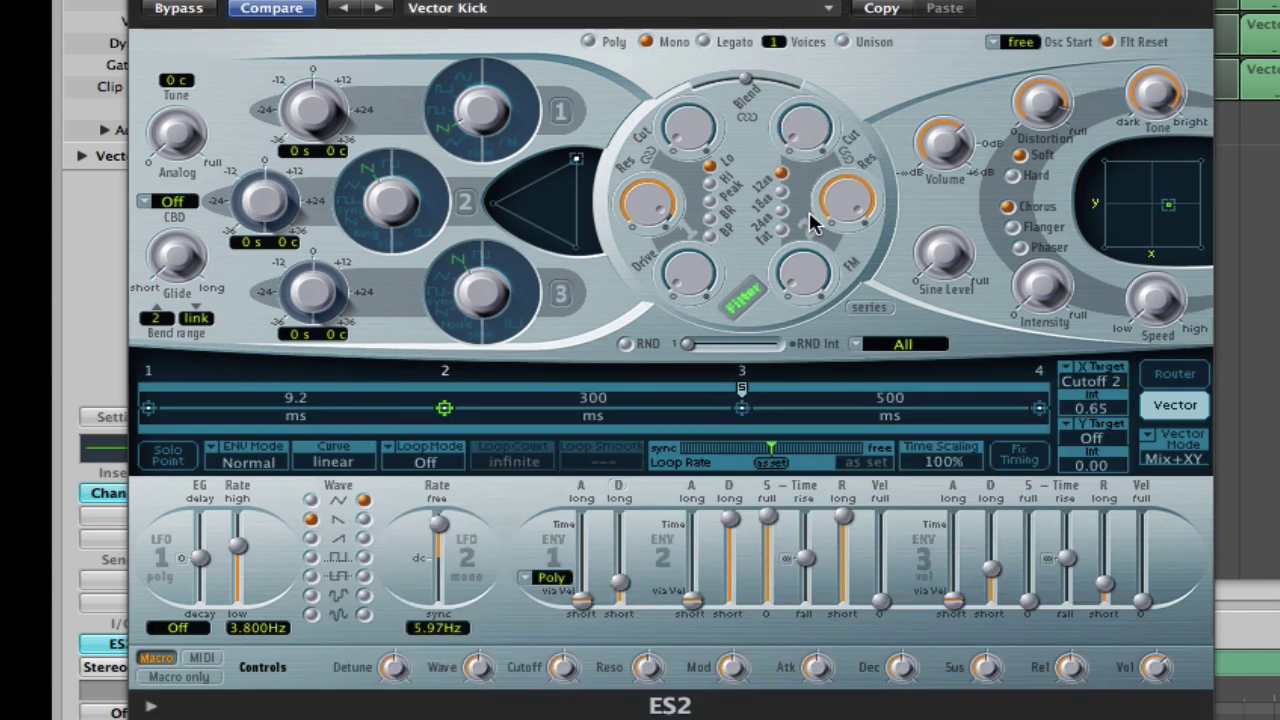
pyautogui.click(966, 712)
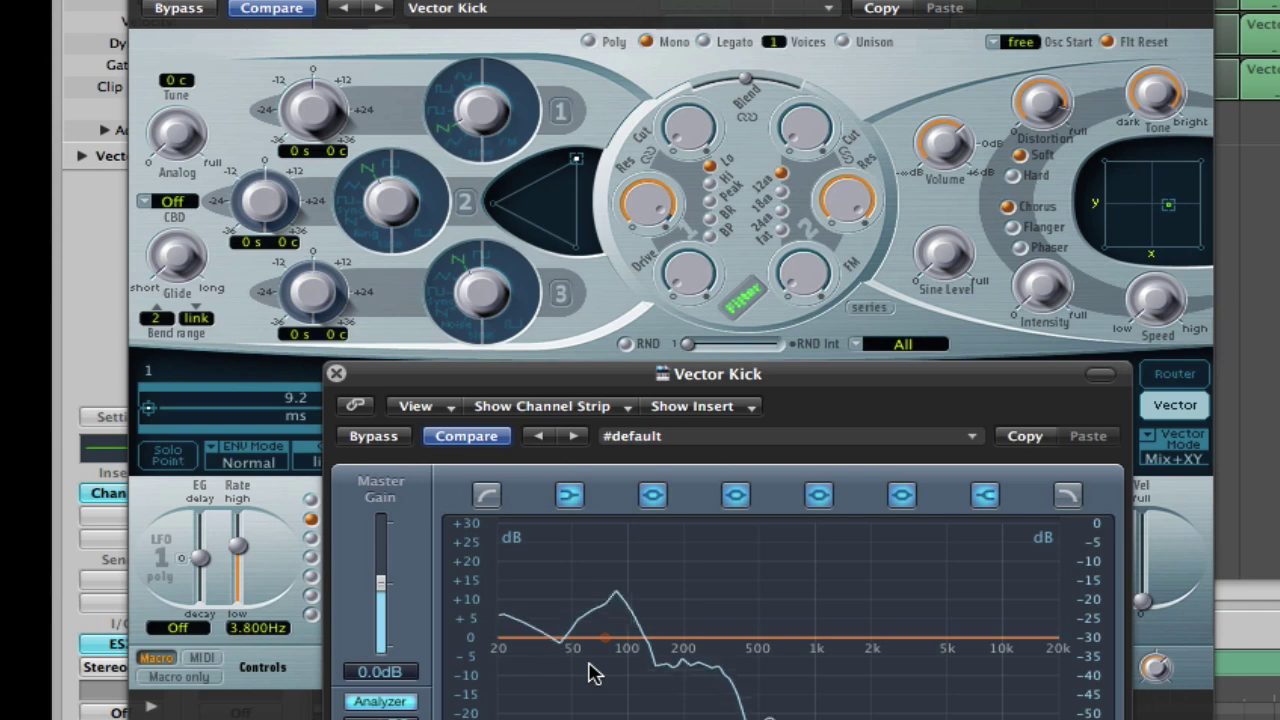
pyautogui.click(336, 375)
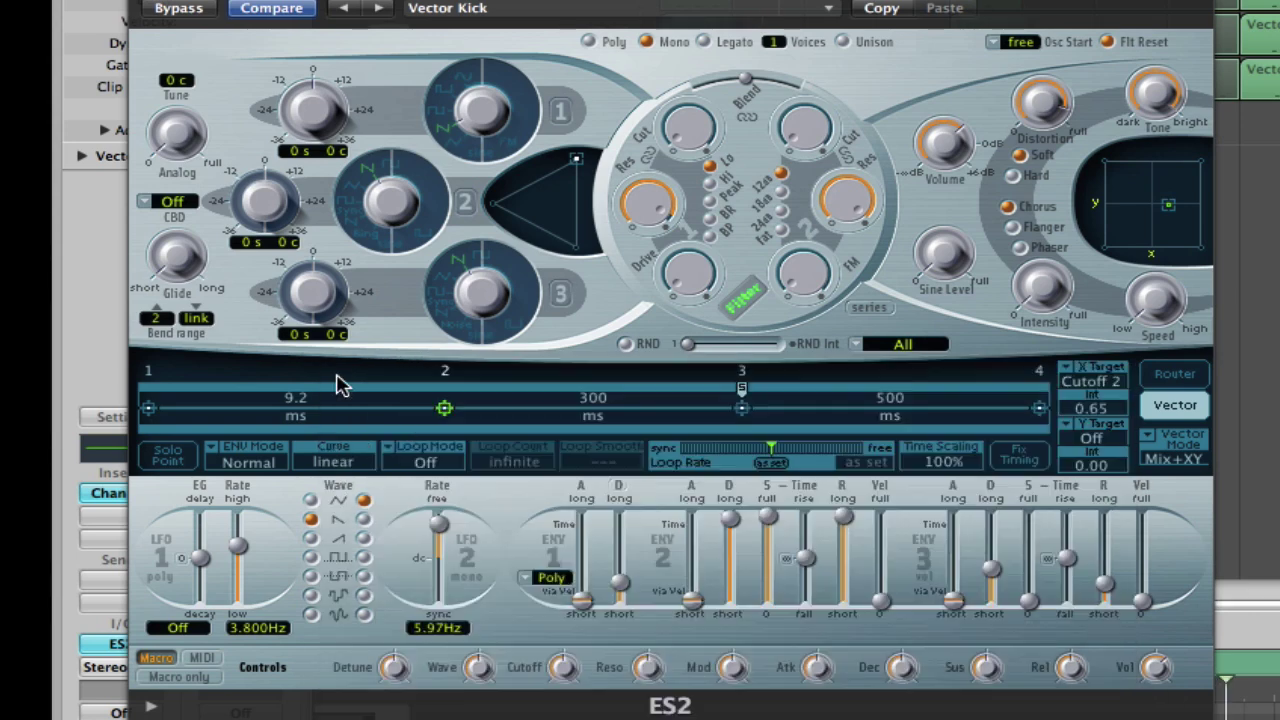
# - Sweep filter 2's cutoff far up and back down to its minimum to audition its effect on the kick
pyautogui.moveTo(812, 142)
pyautogui.moveTo(812, 142); pyautogui.dragTo(783, 18)
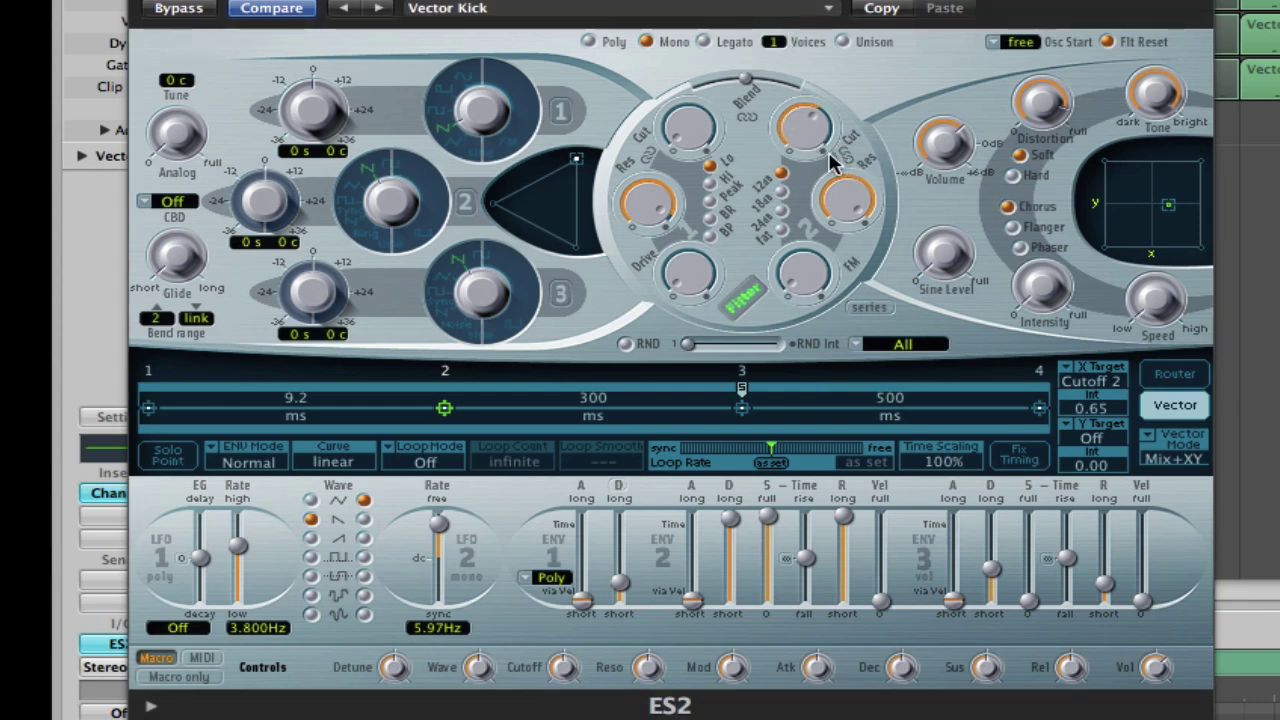
pyautogui.moveTo(802, 135); pyautogui.dragTo(840, 388)
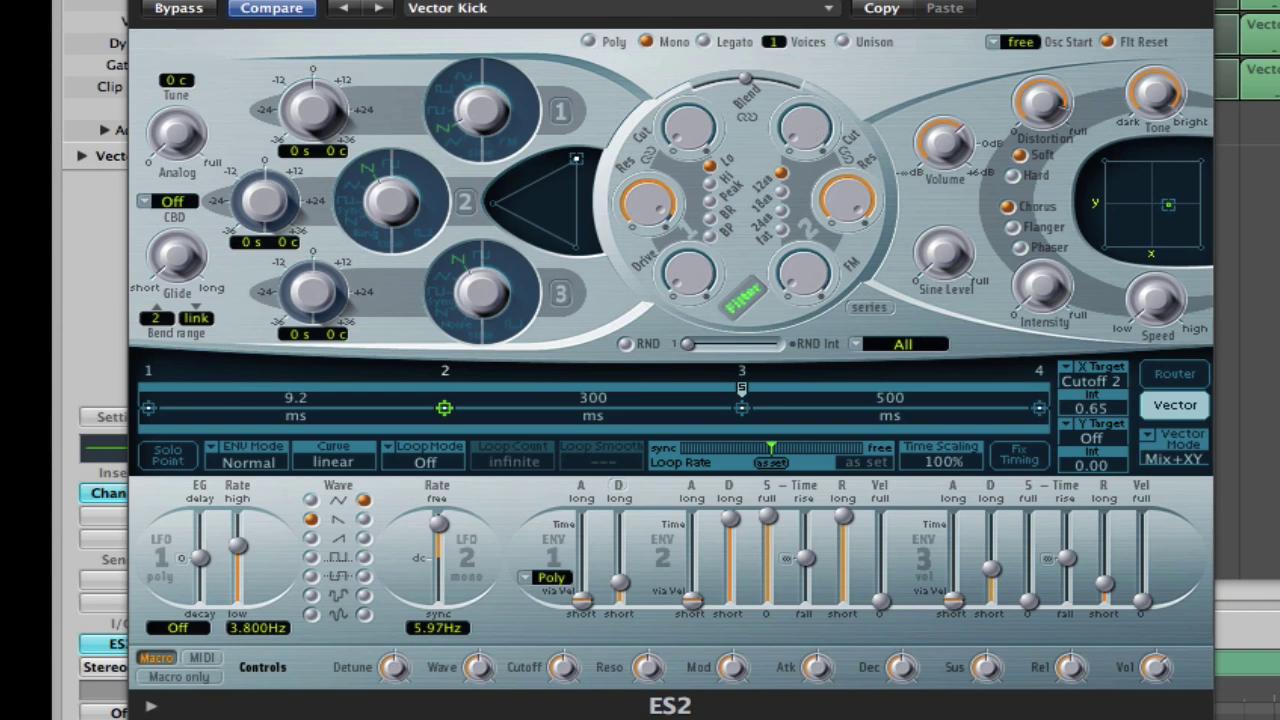
# - Close the ES2 window, then unsolo and mute the Vector Kick on track 4
pyautogui.press('super+w')
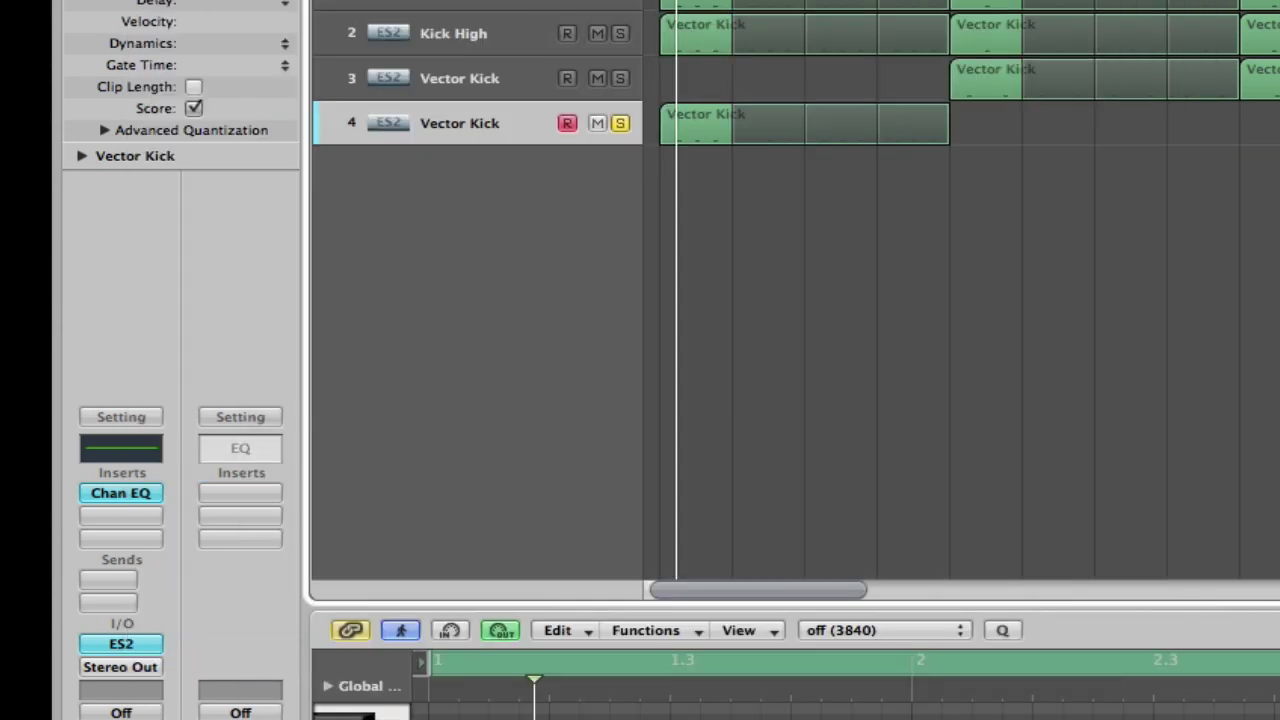
pyautogui.click(620, 123)
pyautogui.click(596, 124)
pyautogui.click(596, 124)
pyautogui.click(596, 124)
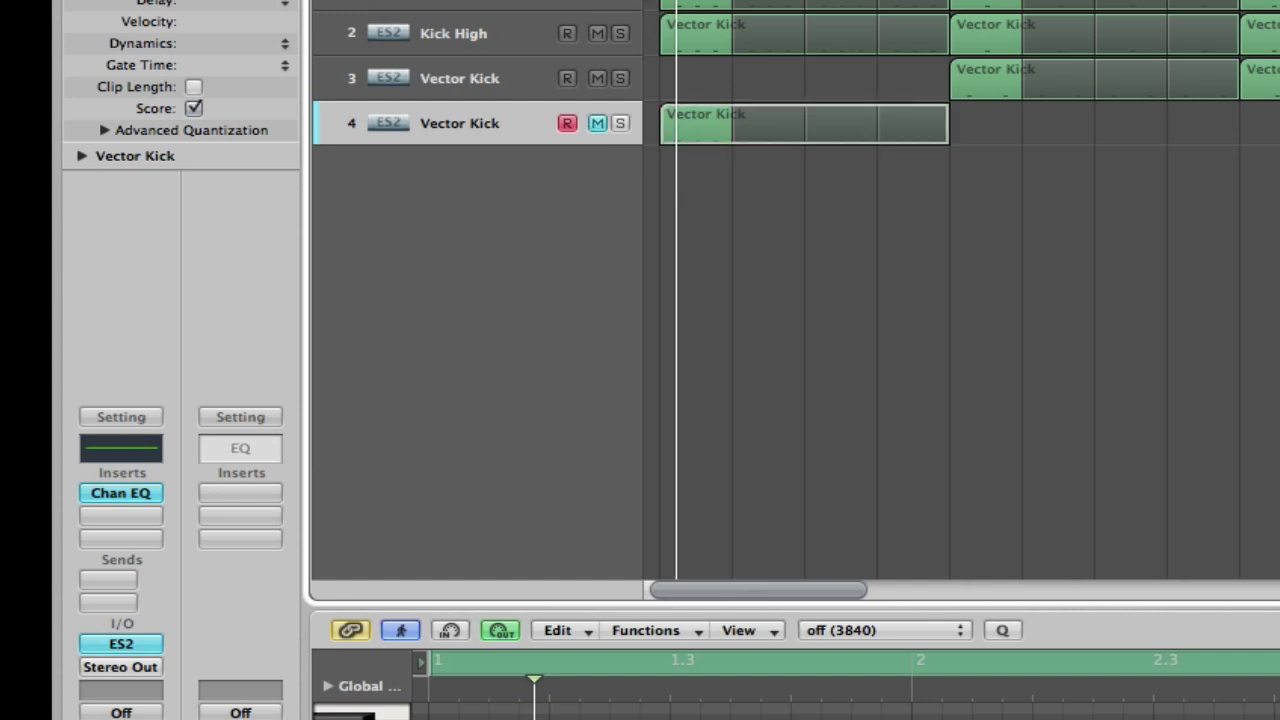
# - Review the Kick Low track's ES2 settings and its High Cut and Compressor inserts
pyautogui.click(530, 2)
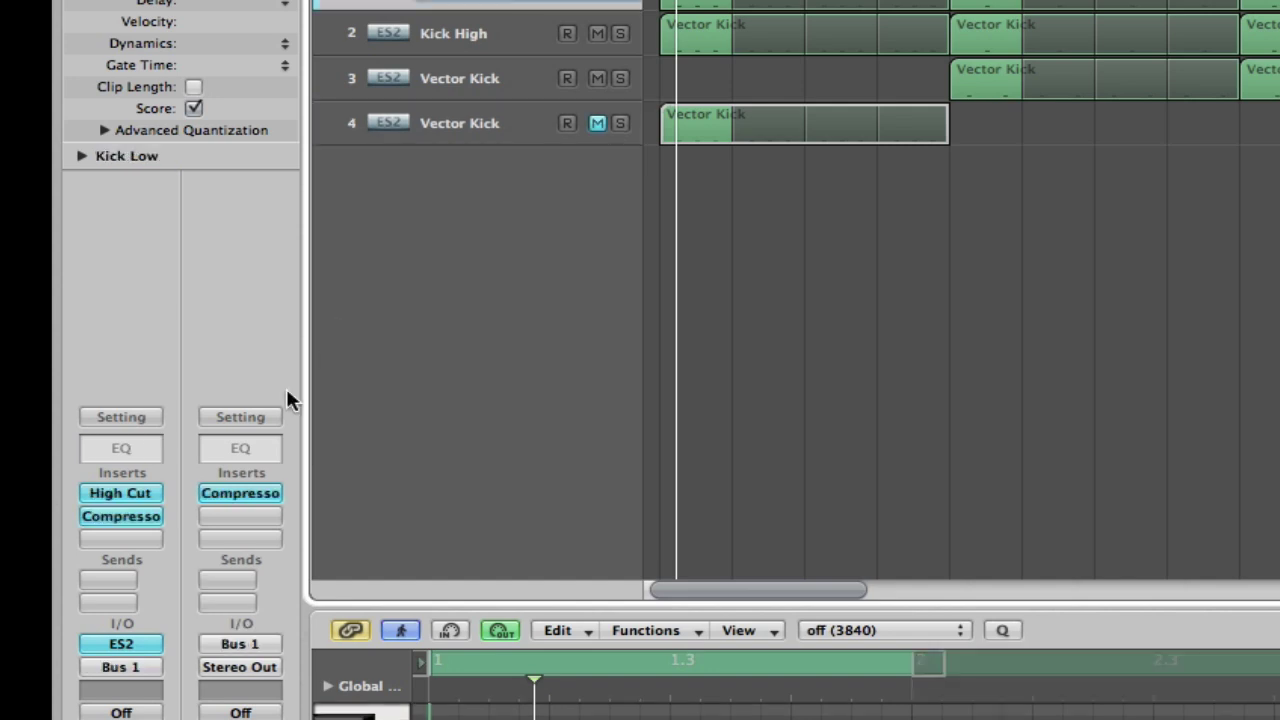
pyautogui.click(150, 645)
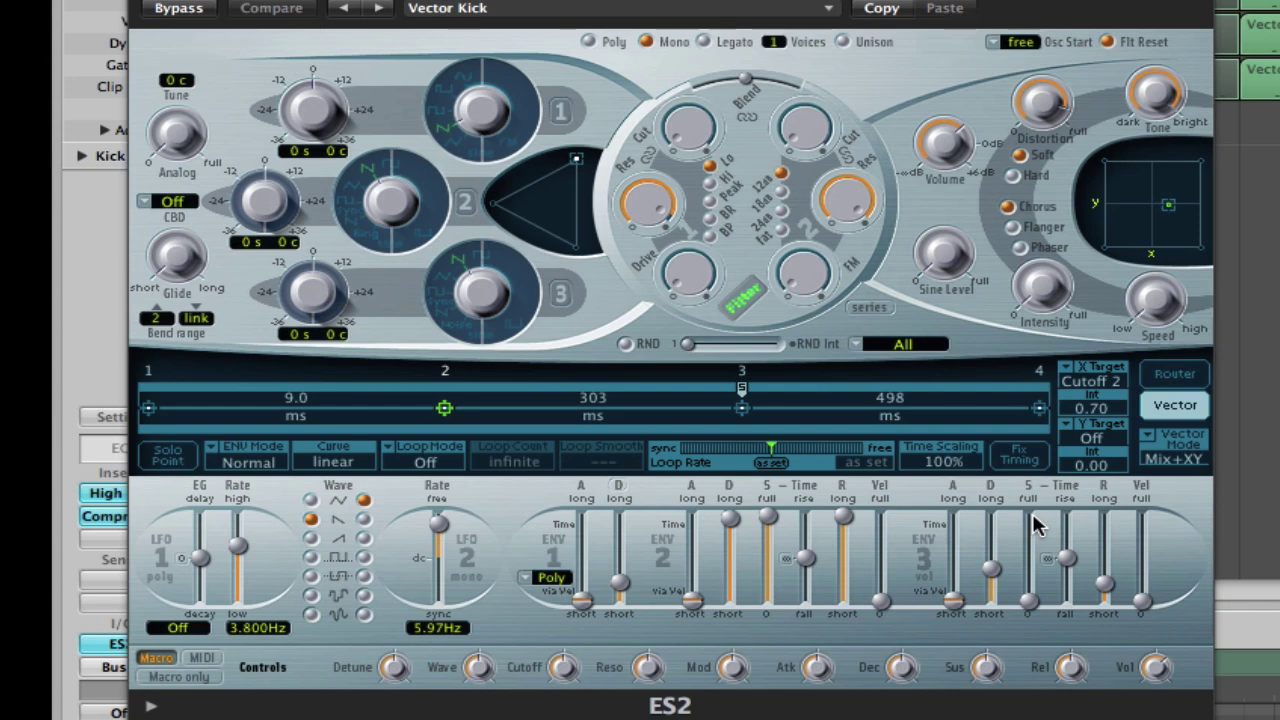
pyautogui.moveTo(807, 122)
pyautogui.press('super+w')
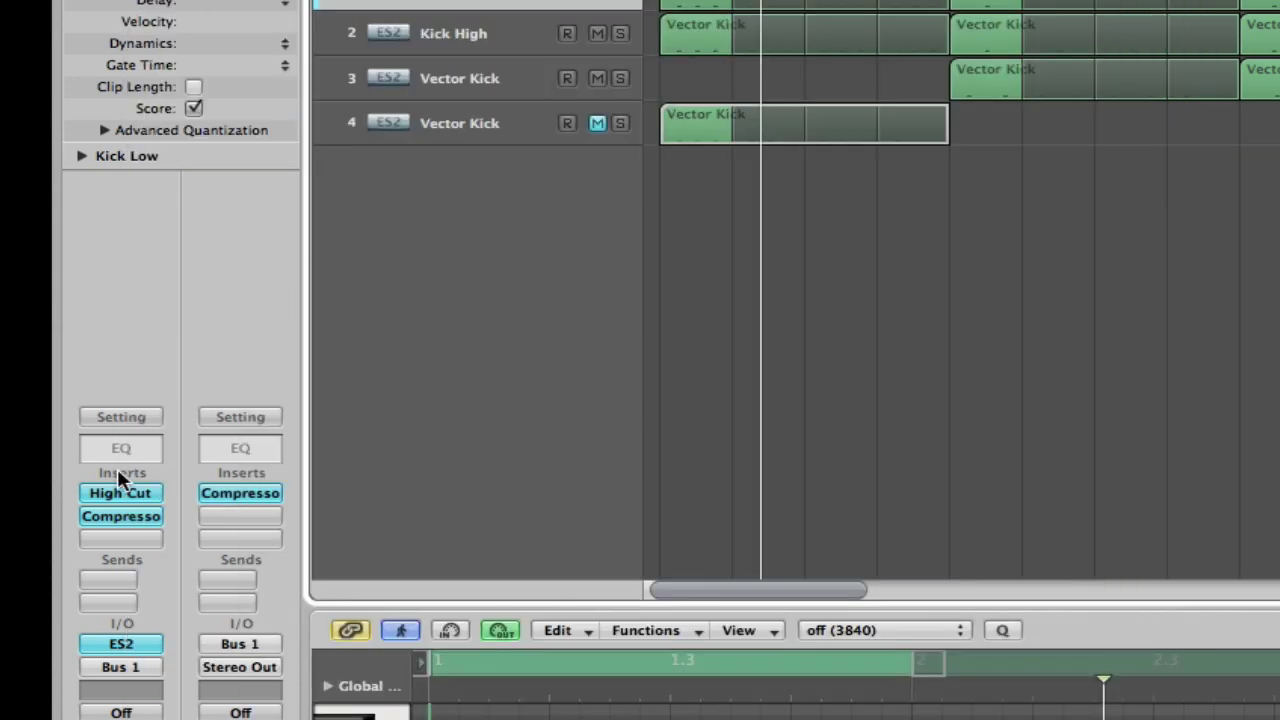
pyautogui.click(147, 494)
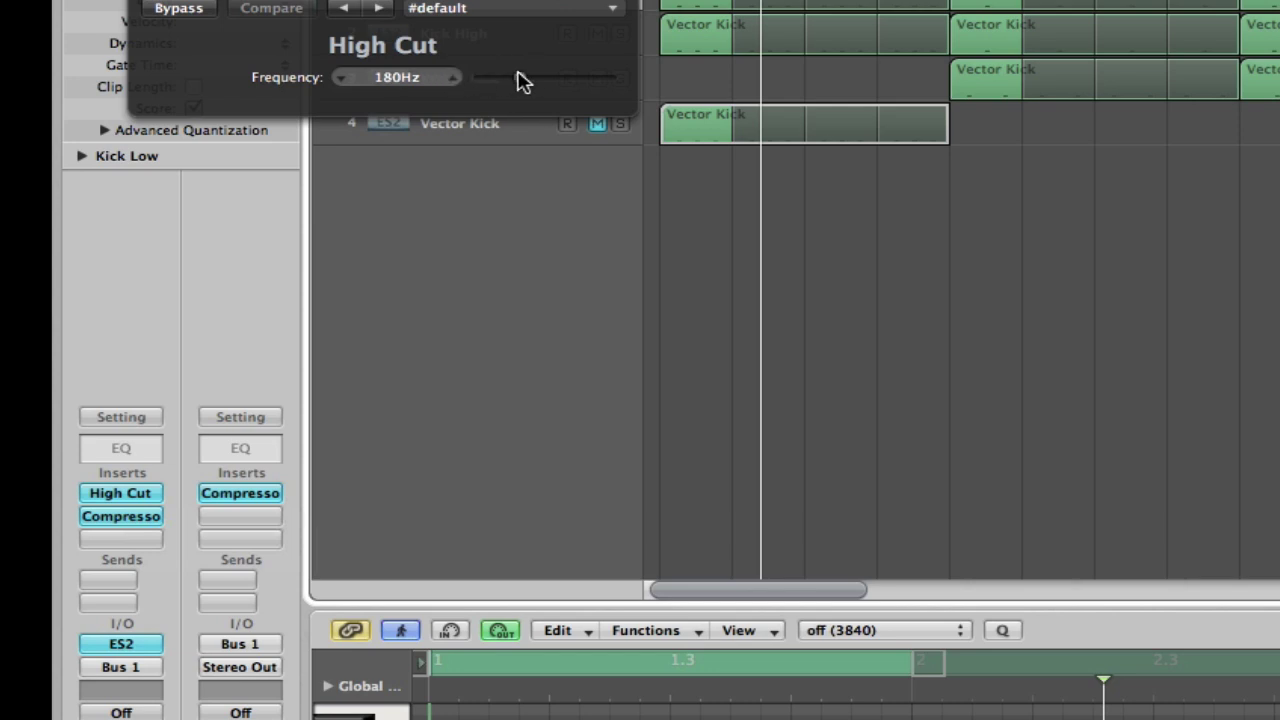
pyautogui.click(122, 517)
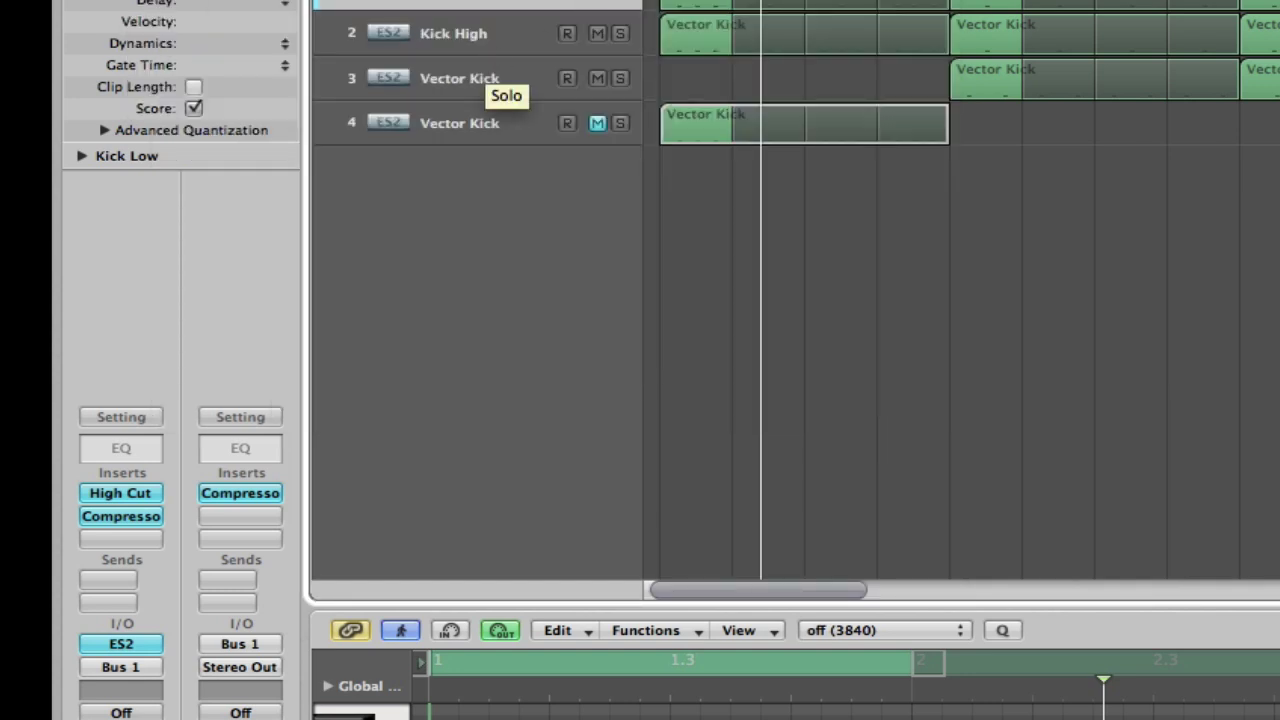
# - Solo the Kick High track to audition it, and open its ES2 settings
pyautogui.click(620, 36)
pyautogui.press('space')
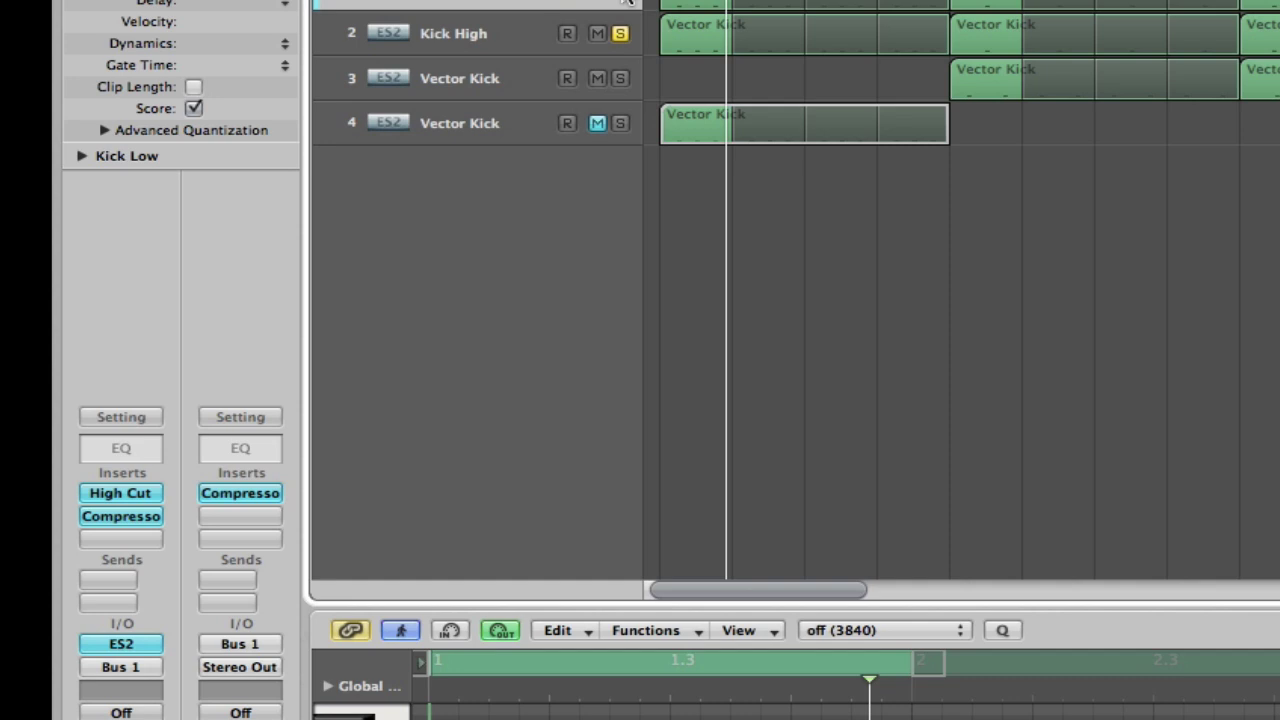
pyautogui.click(532, 46)
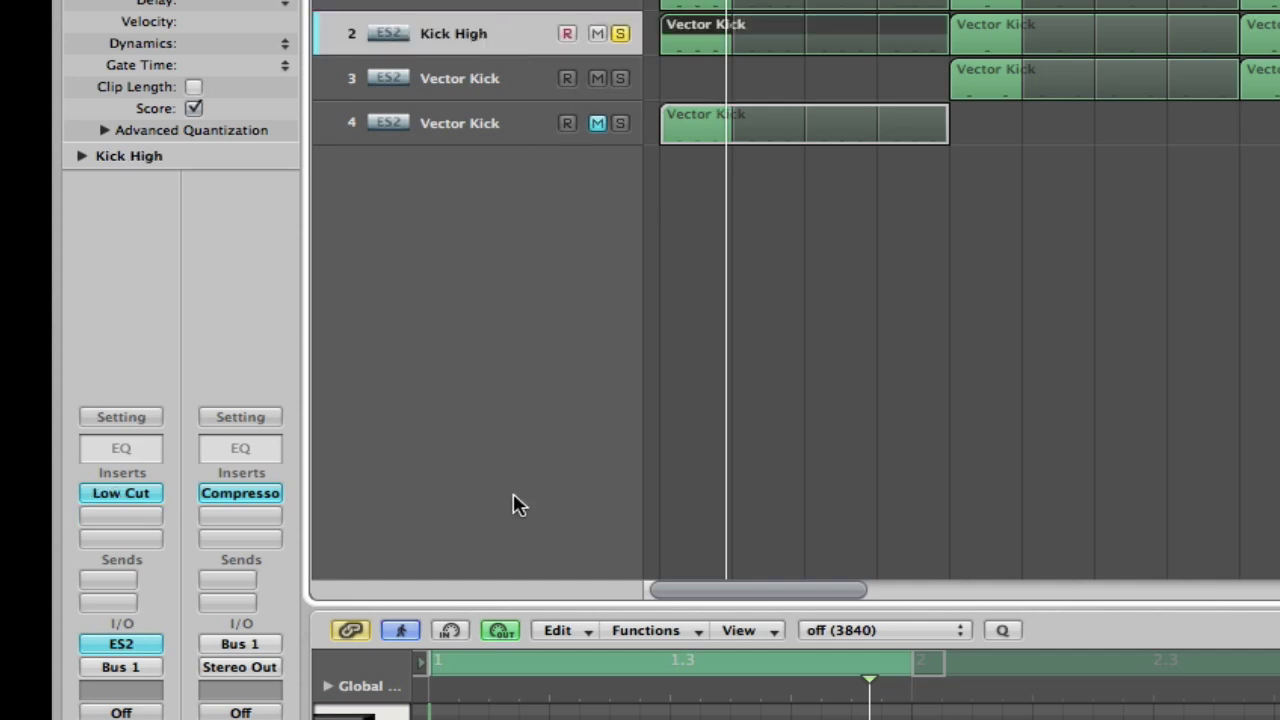
pyautogui.click(120, 645)
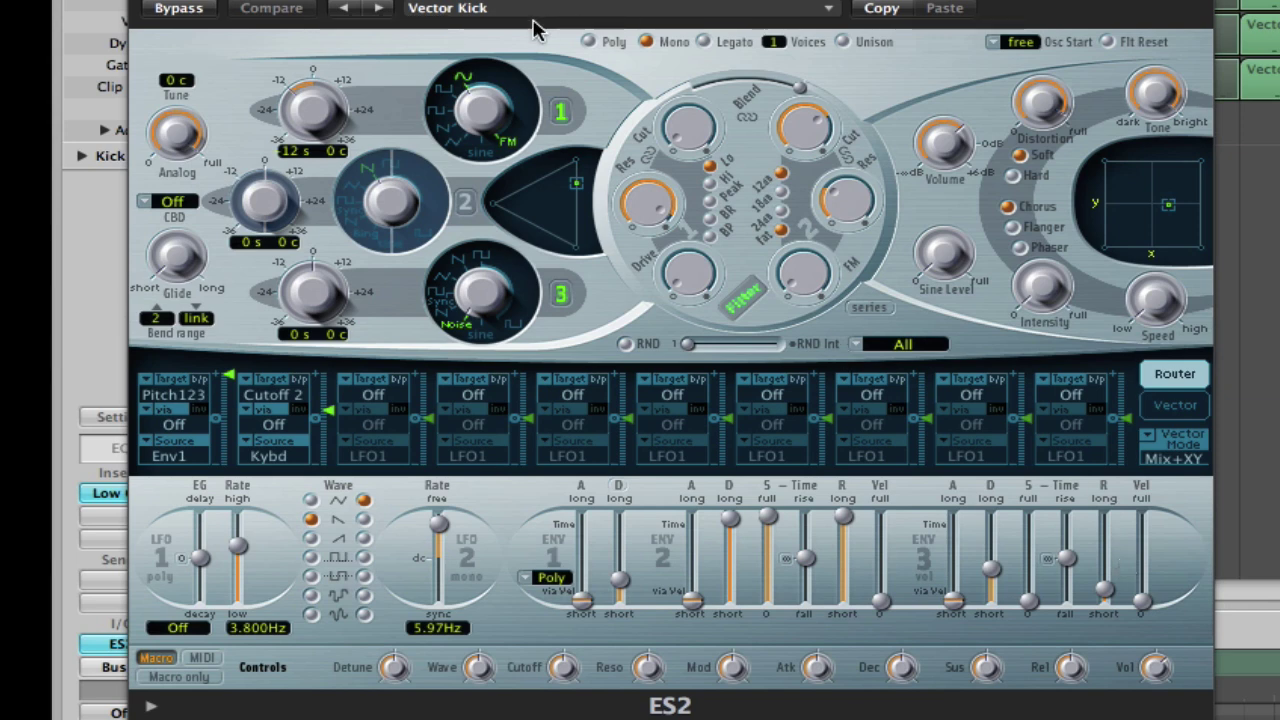
# - Toggle oscillator 1 off and on in Kick High's ES2 and try a slight change to Envelope 1's decay
pyautogui.click(561, 114)
pyautogui.click(561, 115)
pyautogui.moveTo(627, 588)
pyautogui.mouseDown()
pyautogui.moveTo(627, 566)
pyautogui.moveTo(627, 590)
pyautogui.mouseUp()
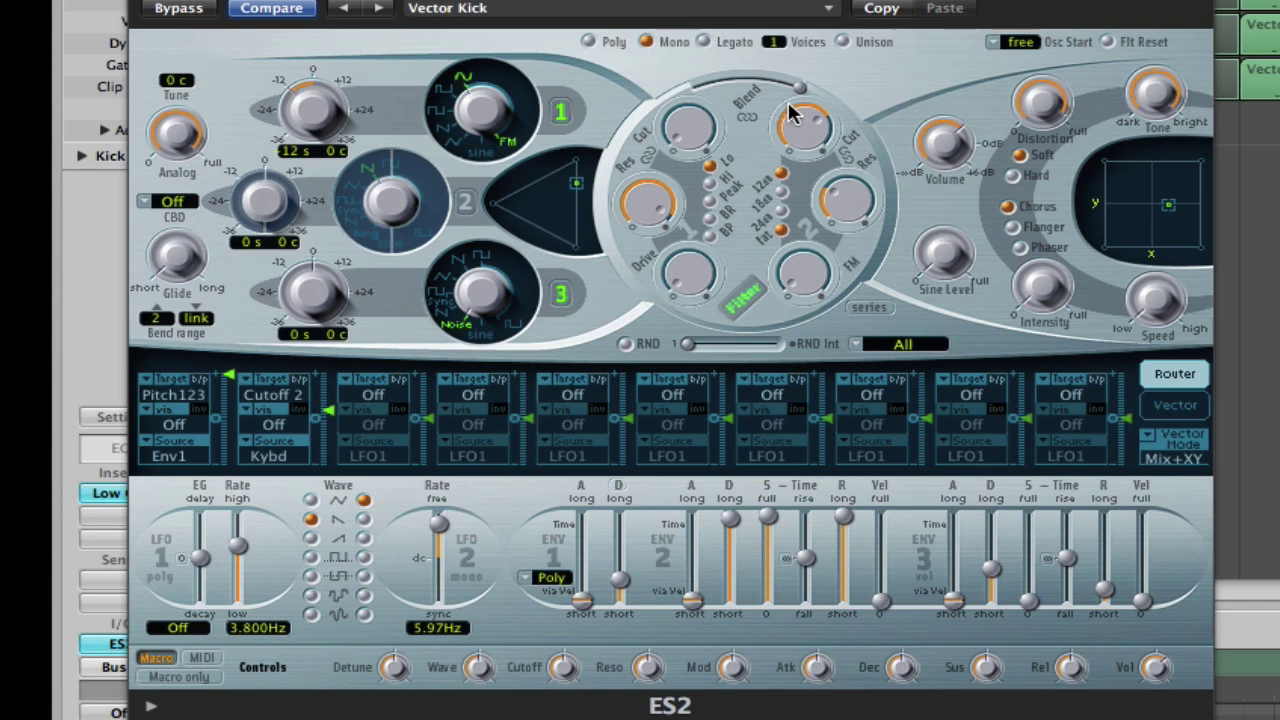
# - Lower filter 2's cutoff and toggle its Fat option in Kick High's ES2, closing the window when finished
pyautogui.moveTo(810, 130)
pyautogui.moveTo(810, 128); pyautogui.dragTo(822, 183)
pyautogui.click(781, 230)
pyautogui.press('super+w')
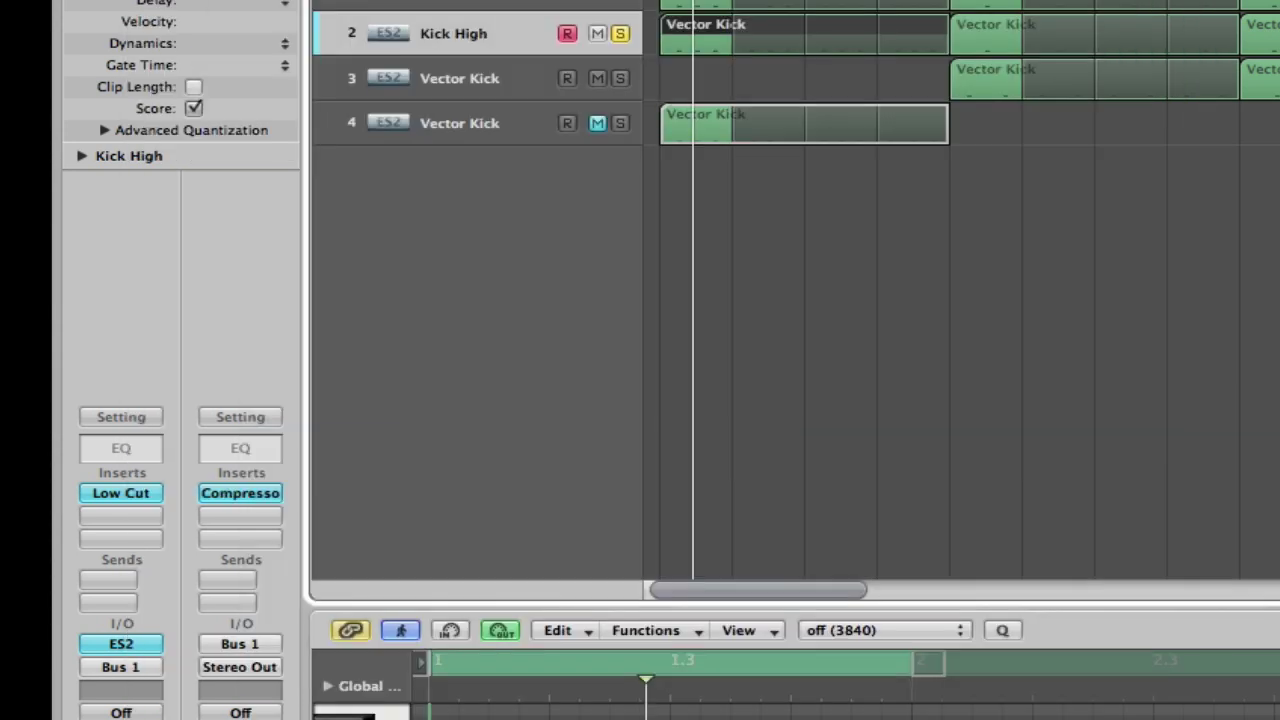
# - Check Kick High's Low Cut insert, then unsolo the track and briefly play the layered Kick Low and Kick High together
pyautogui.click(137, 484)
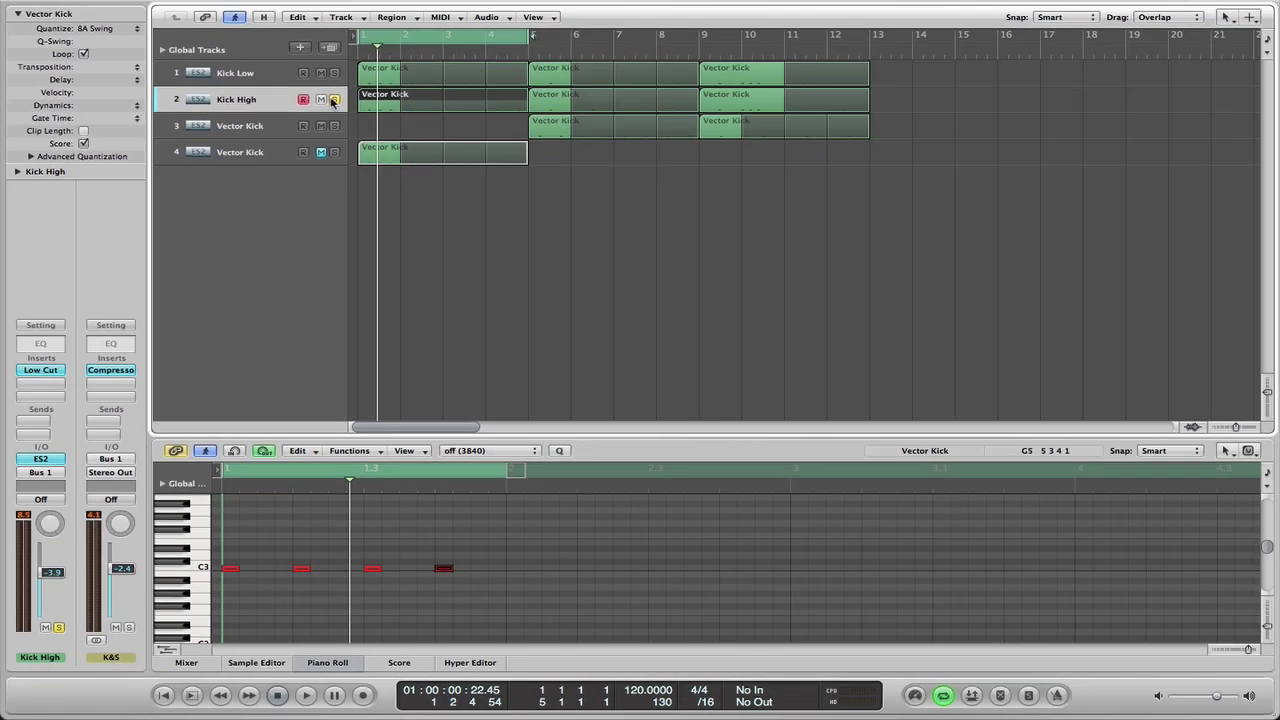
pyautogui.press('space')
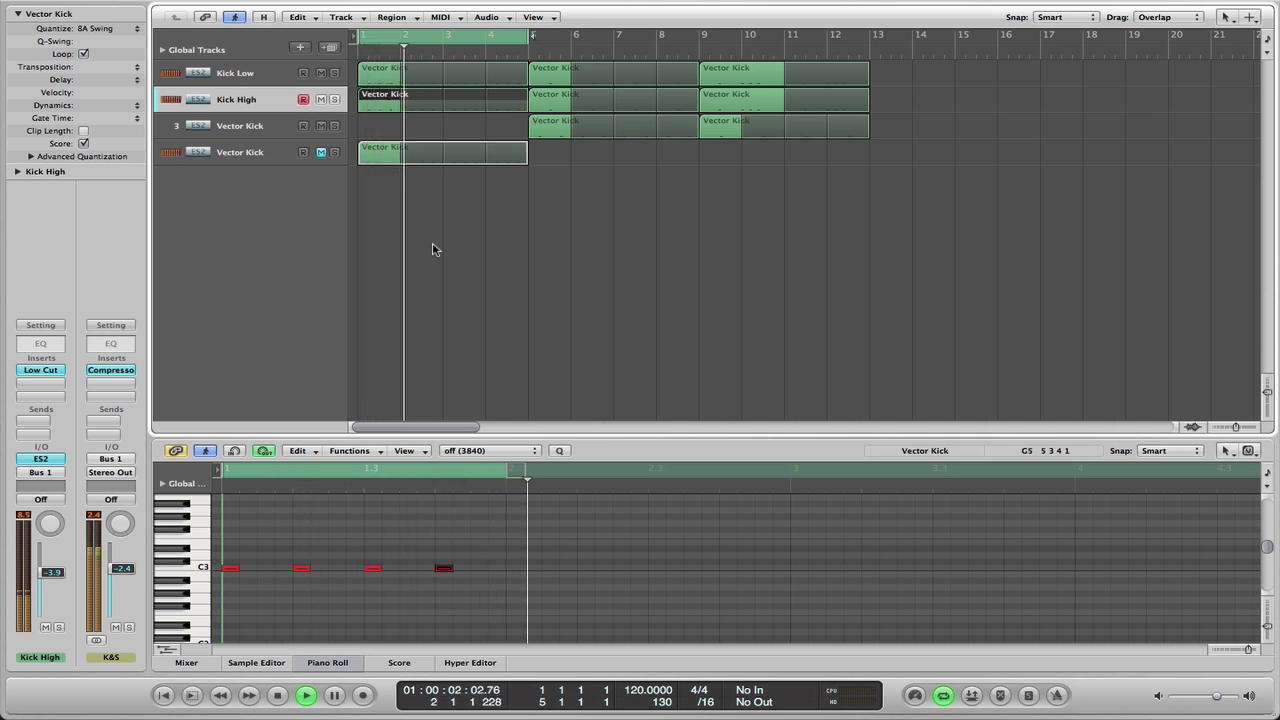
pyautogui.press('space')
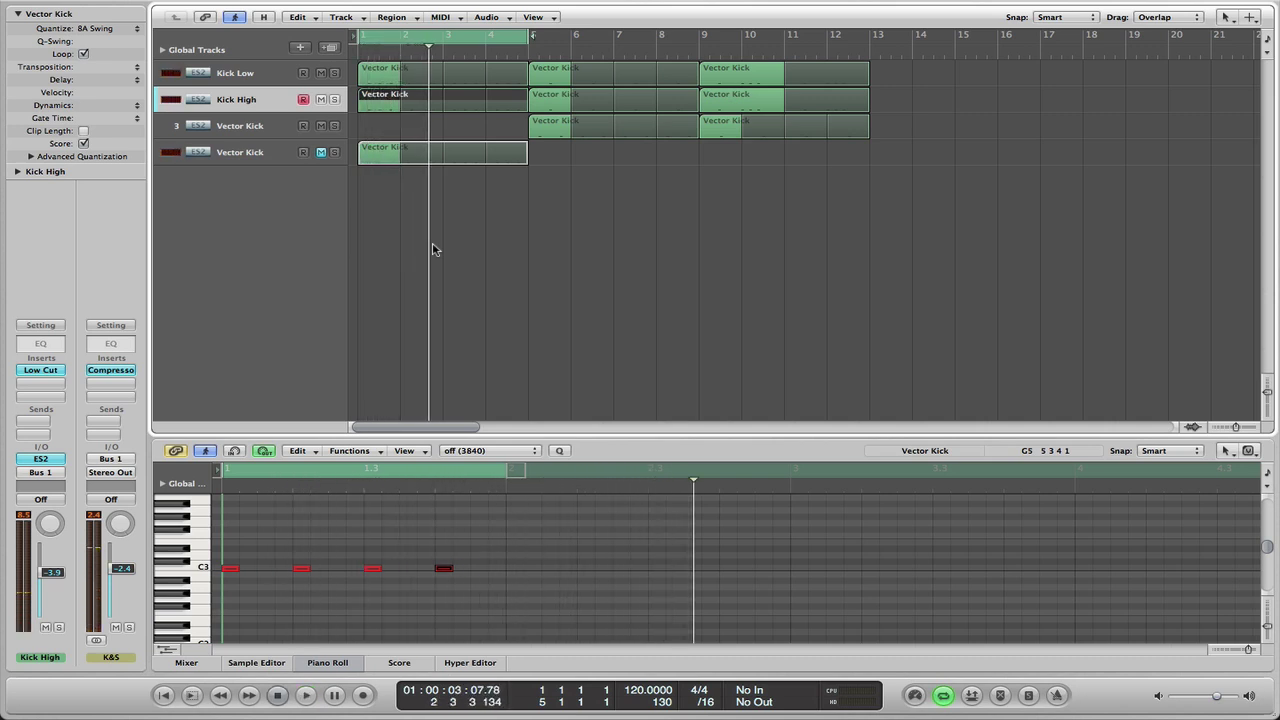